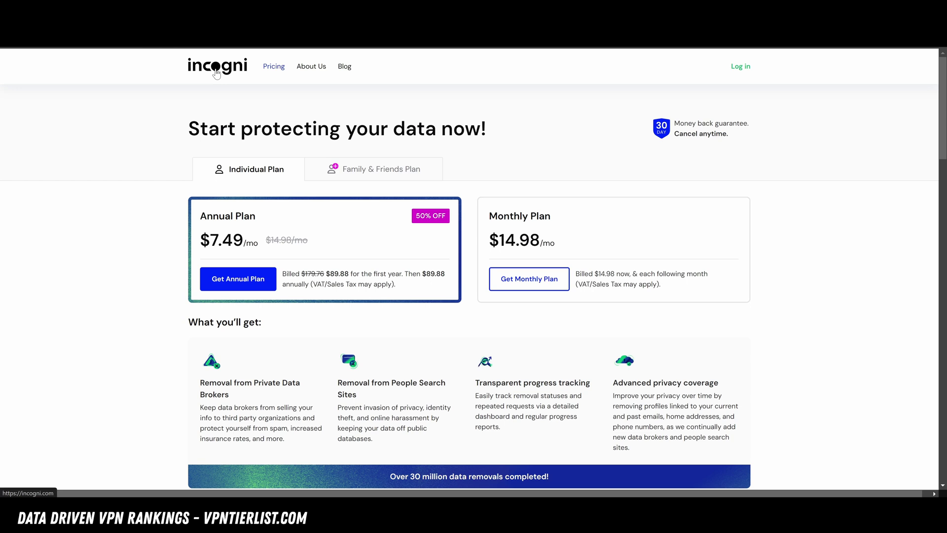
Step: Compare the plan prices, then scroll down and show the Windows 32-bit and 64-bit download options
left_click(369, 172)
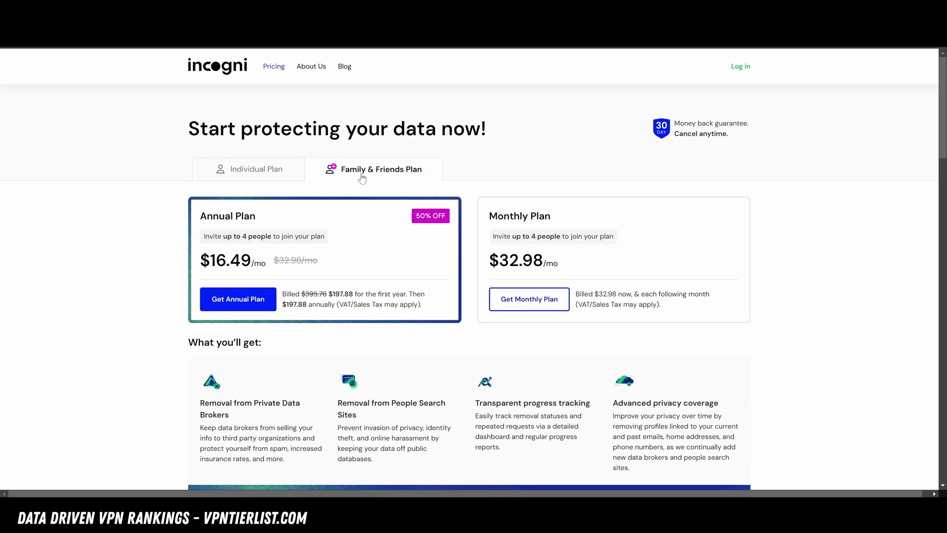
left_click(270, 173)
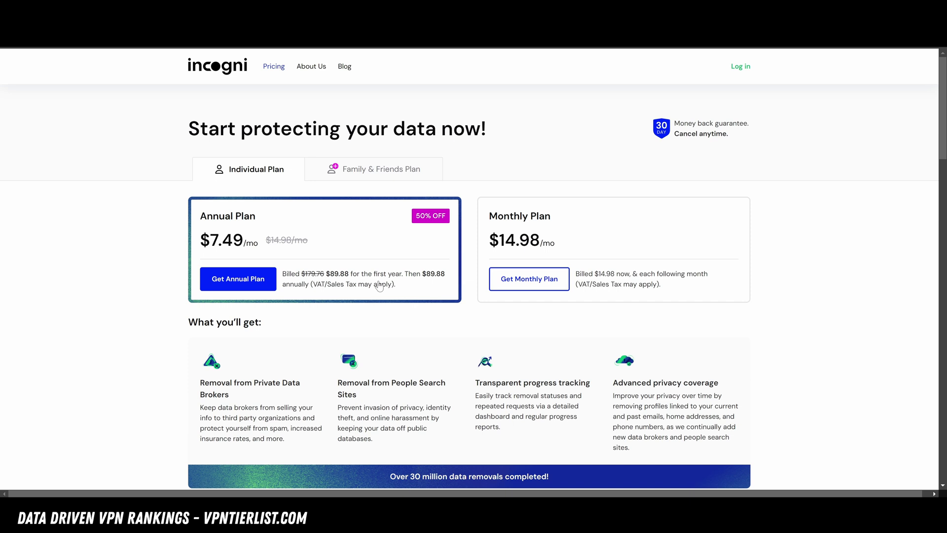
scroll(528, 278, "down", 2)
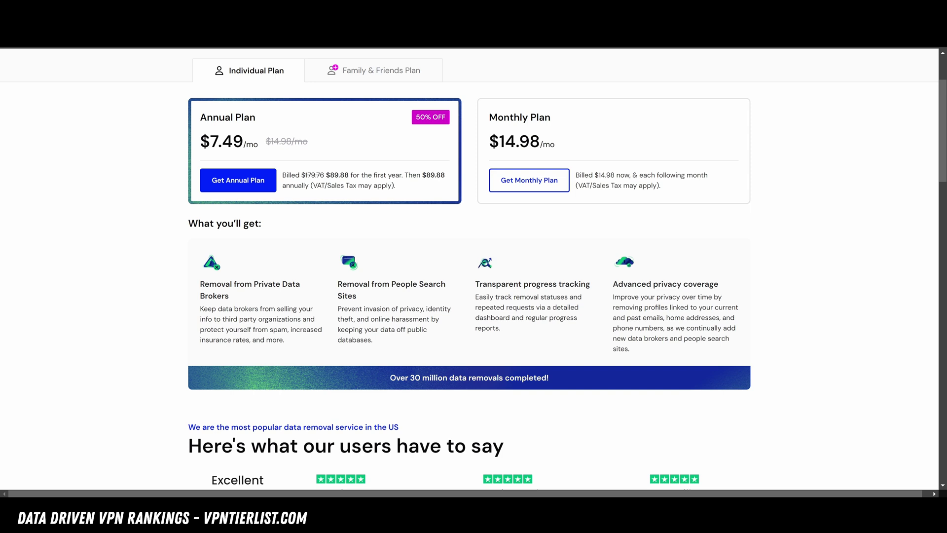
scroll(473, 269, "down", 2)
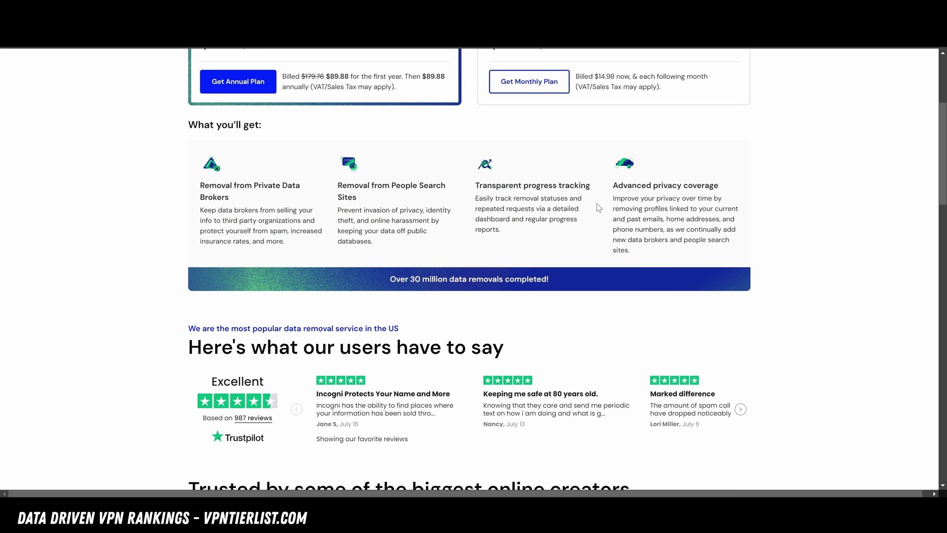
scroll(748, 308, "up", 3)
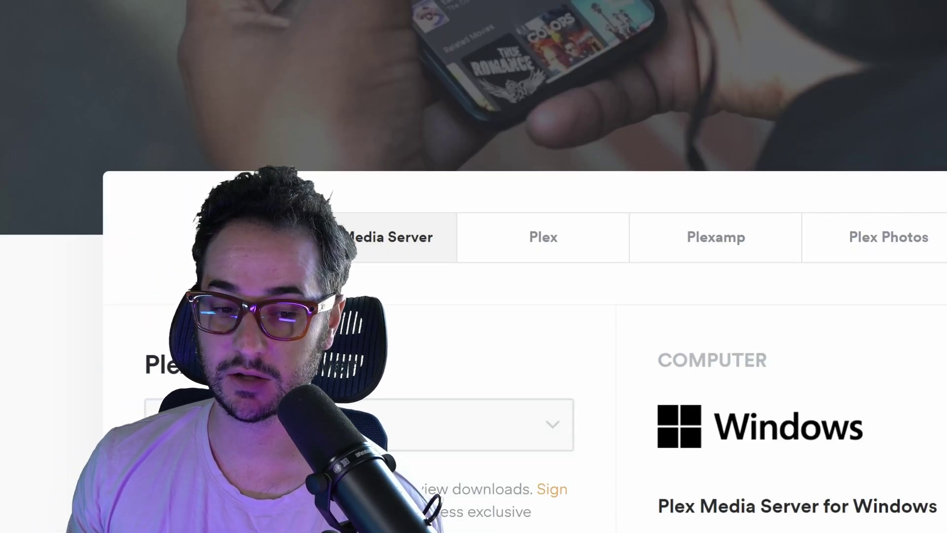
scroll(525, 267, "down", 5)
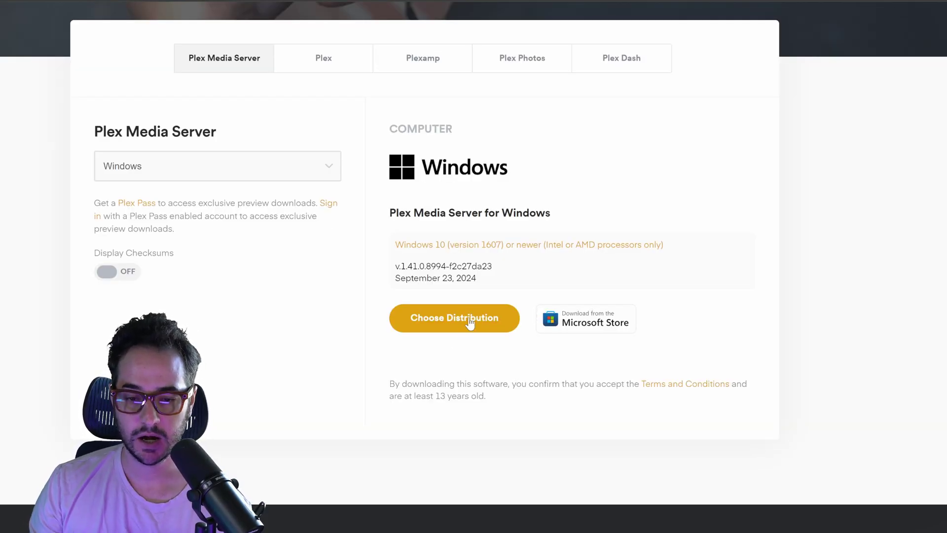
left_click(472, 317)
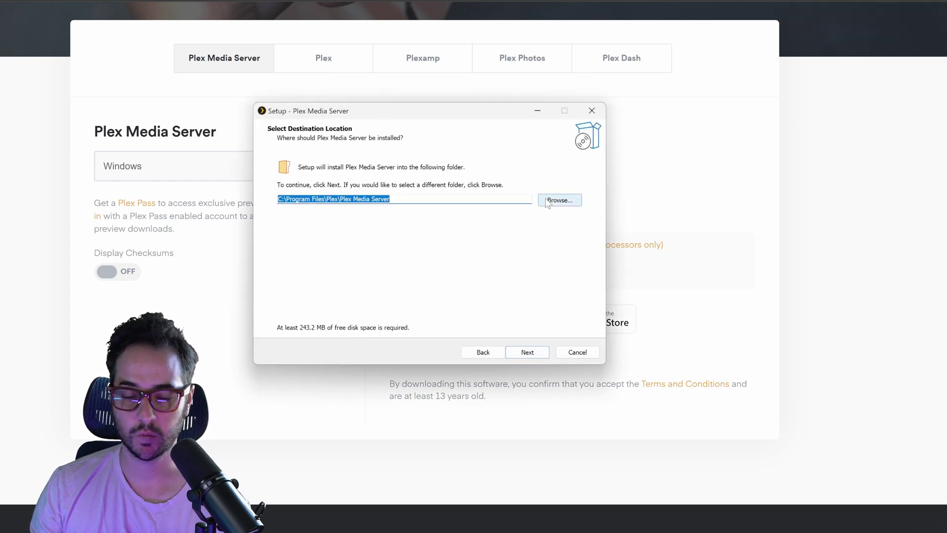
Step: Install Plex Media Server to C:\Program Files\Plex\Plex Media Server and finish the wizard
left_click(524, 354)
left_click(525, 355)
left_click(526, 355)
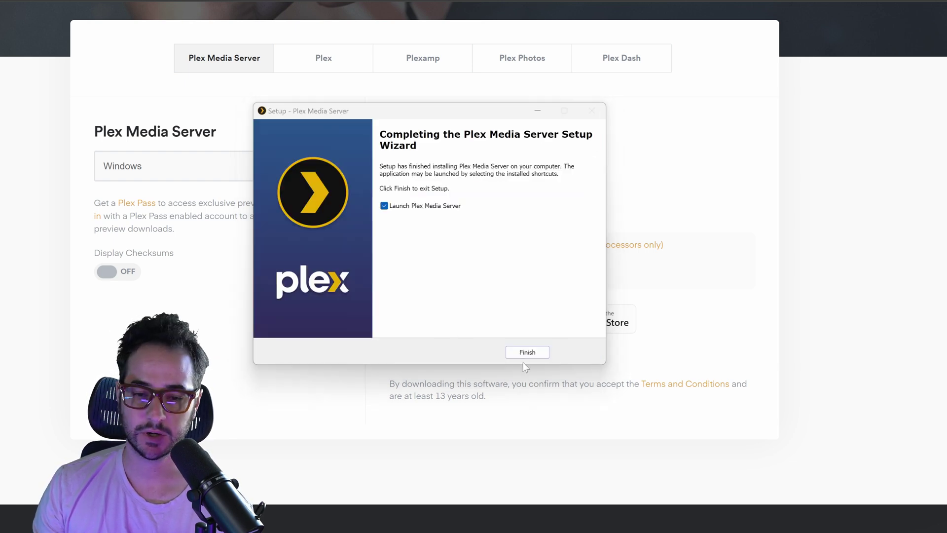
left_click(526, 353)
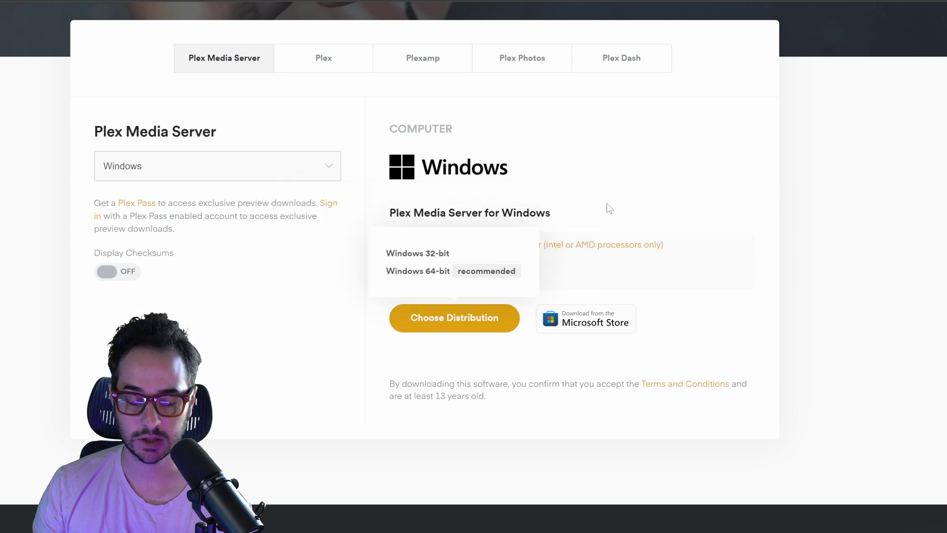
Step: Launch Plex Media Server from the hidden system tray icons
left_click(873, 530)
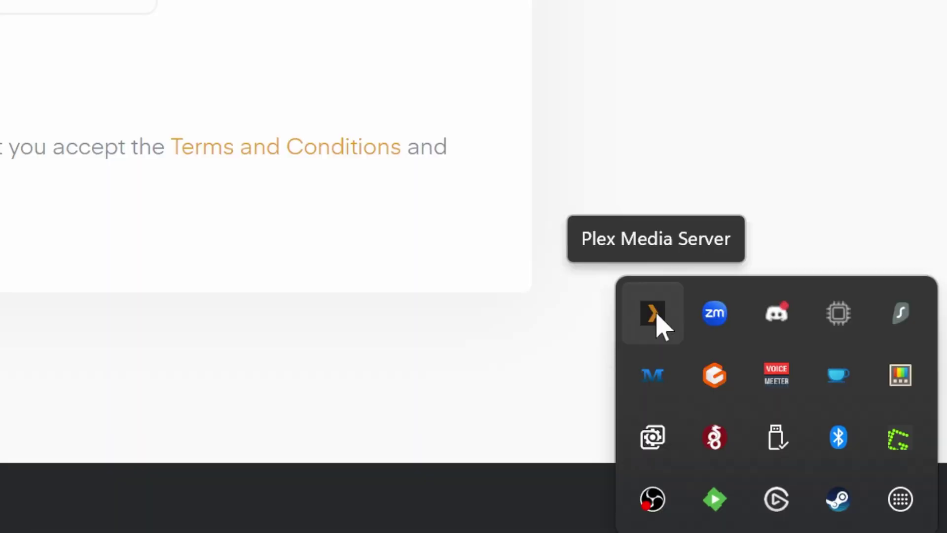
left_click(657, 315)
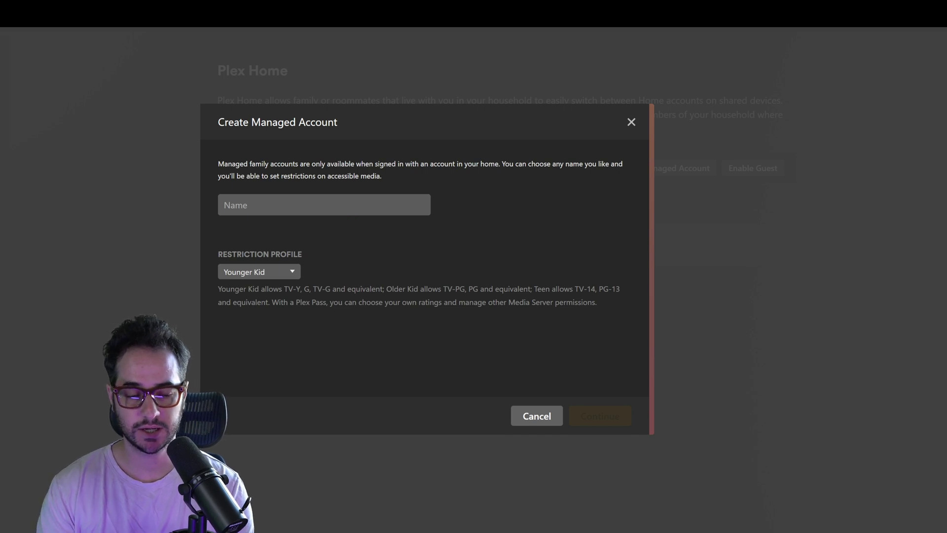
Step: Create managed account 'test' with restriction profile None and Allow Downloads kept on
left_click(324, 205)
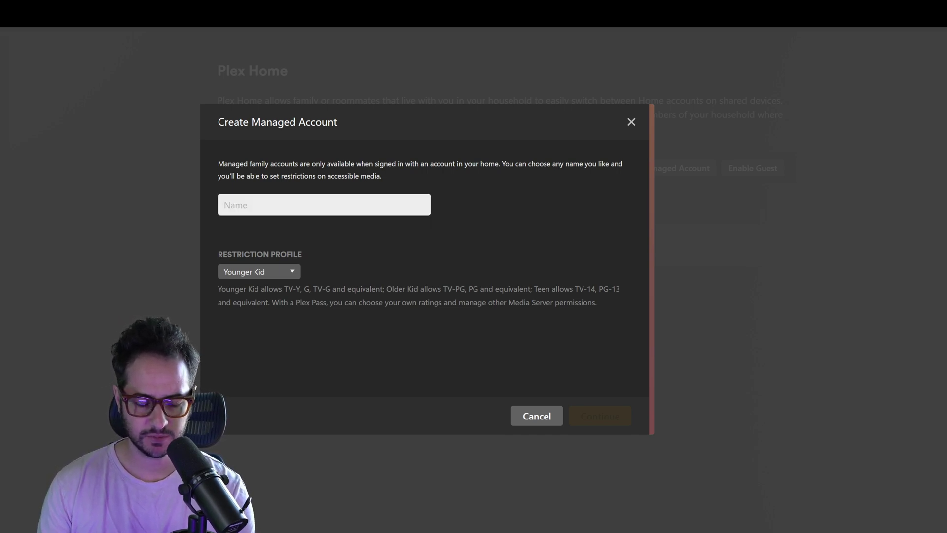
left_click(226, 274)
left_click(253, 332)
left_click(257, 205)
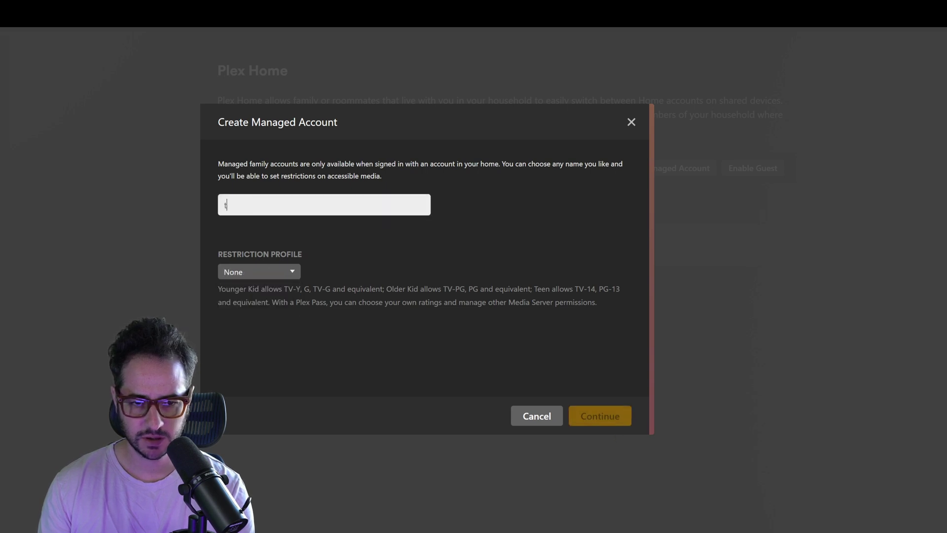
type("test")
left_click(598, 416)
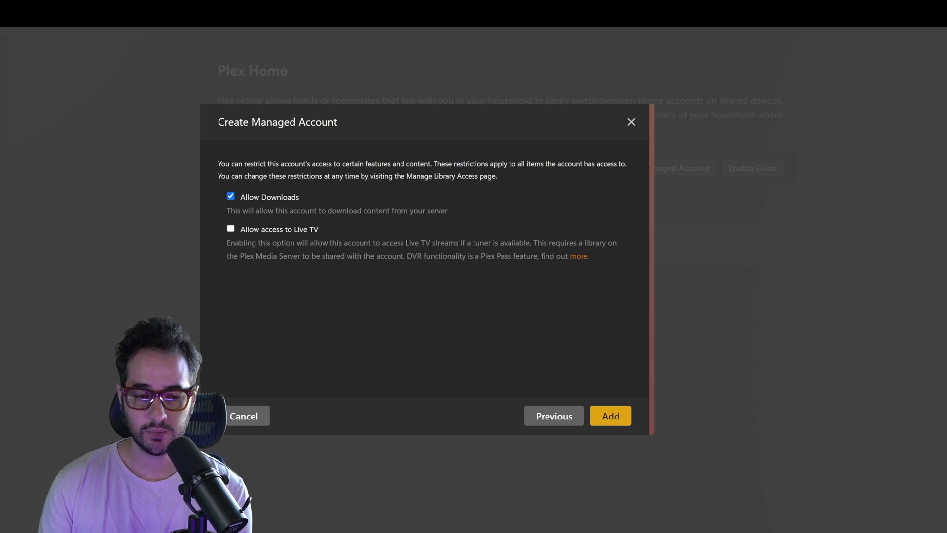
left_click(623, 415)
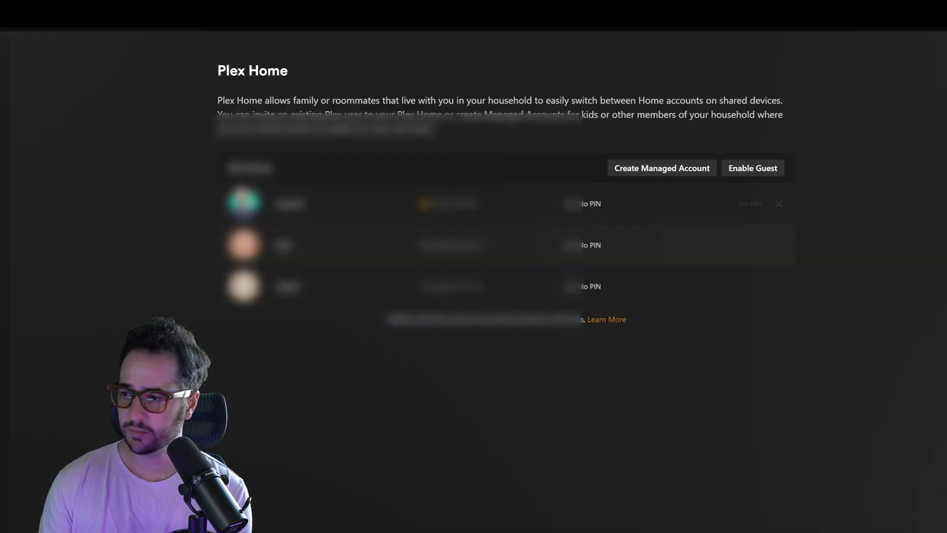
mouse_move(543, 205)
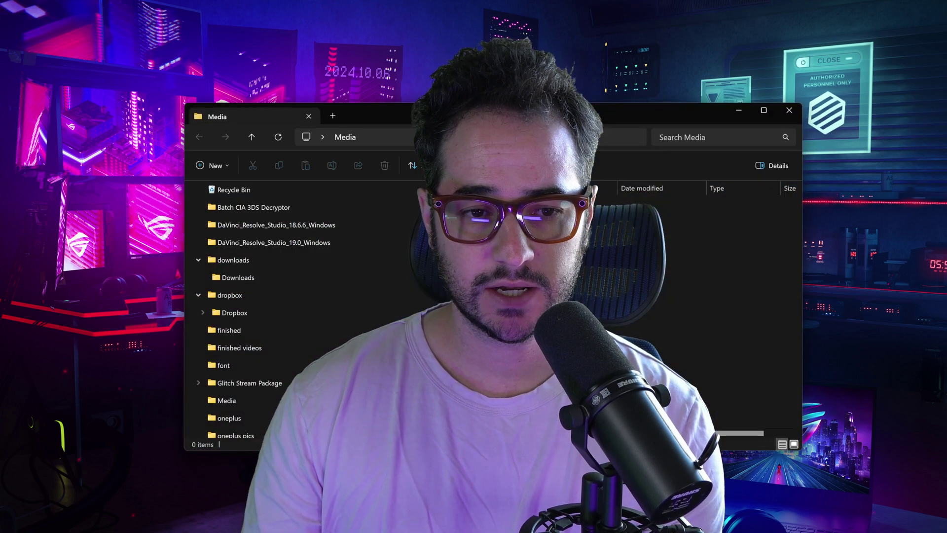
Step: Create the Downloads and TV Shows subfolders inside the Media folder
right_click(577, 259)
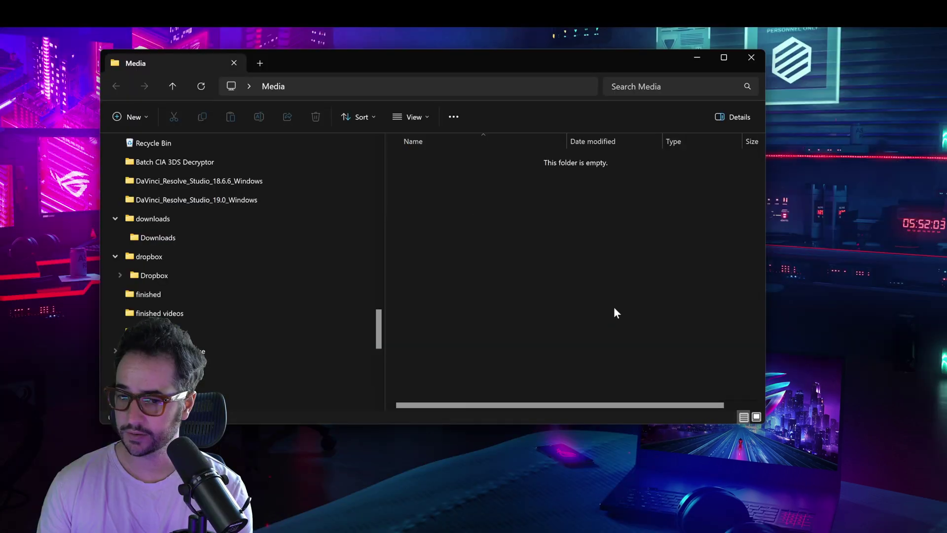
right_click(498, 254)
left_click(551, 448)
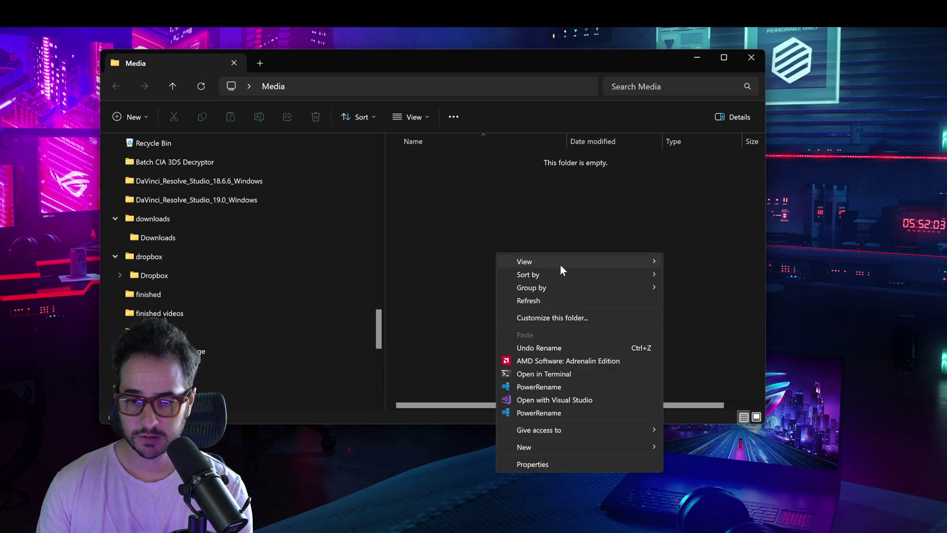
mouse_move(528, 447)
left_click(780, 289)
type("Downl")
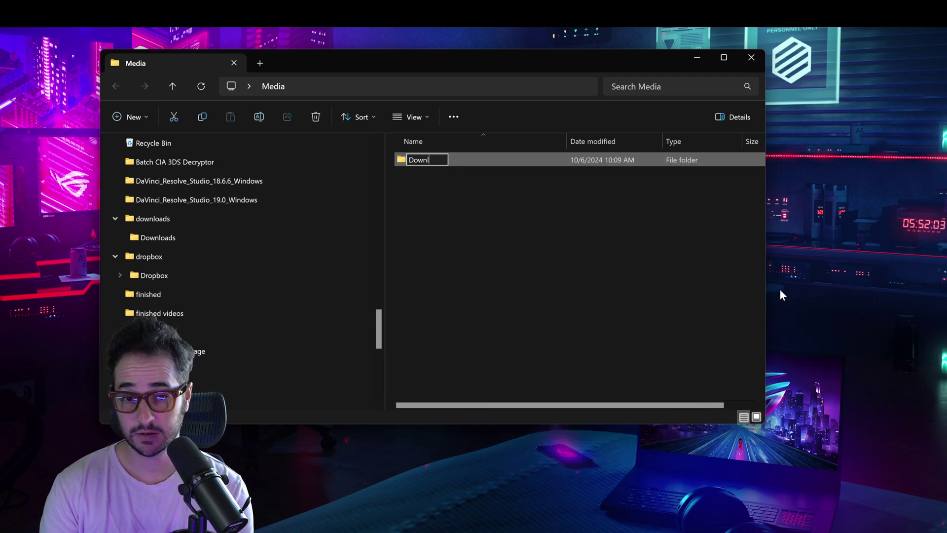
type("oads")
key("Return")
right_click(437, 222)
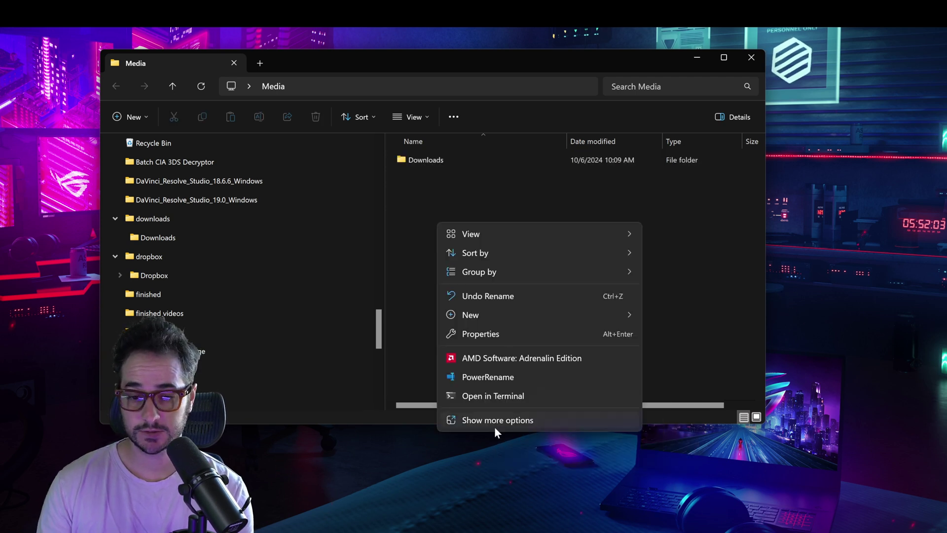
left_click(495, 425)
mouse_move(503, 415)
left_click(718, 242)
type("TV Shows")
key("Return")
Step: Add the Movies and Music subfolders to the Media folder
right_click(463, 228)
left_click(511, 427)
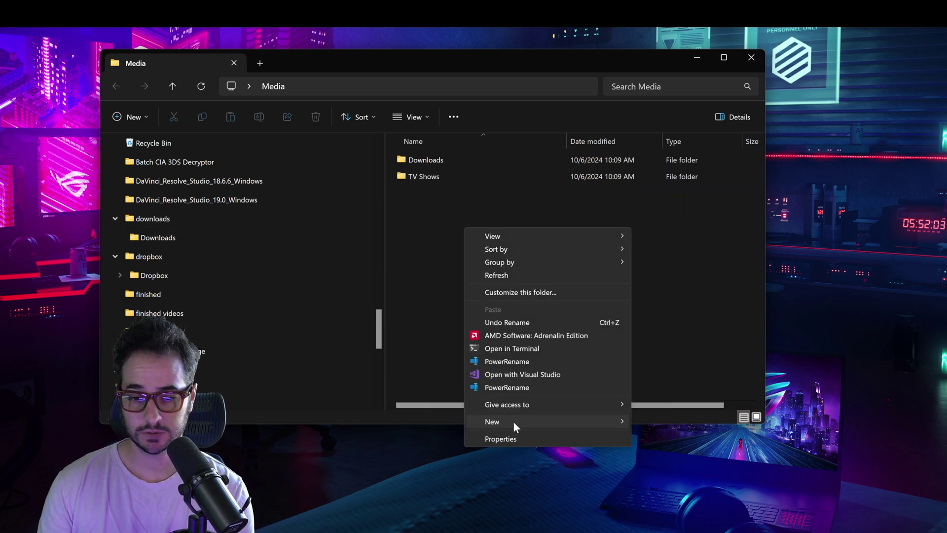
mouse_move(513, 420)
left_click(710, 260)
type("Movies")
key("Return")
left_click(440, 218)
right_click(451, 249)
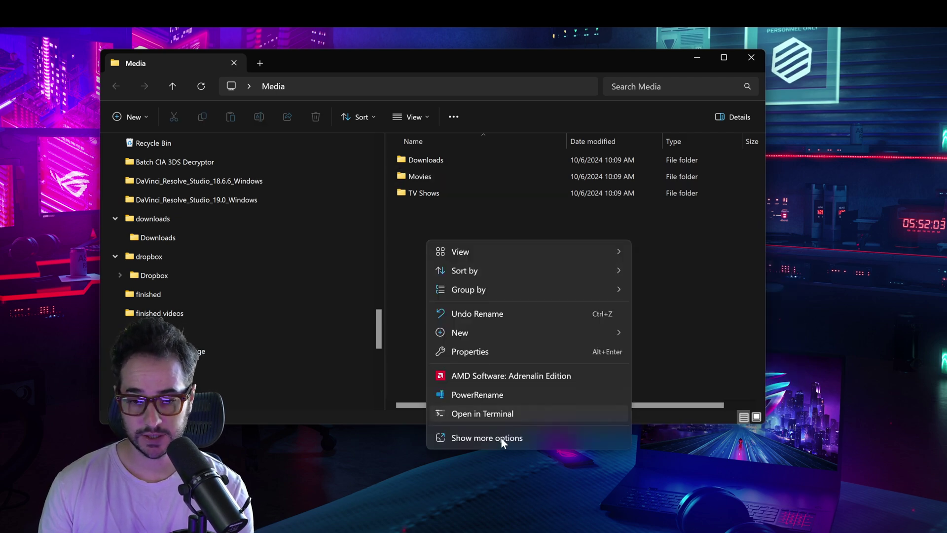
left_click(499, 441)
mouse_move(538, 433)
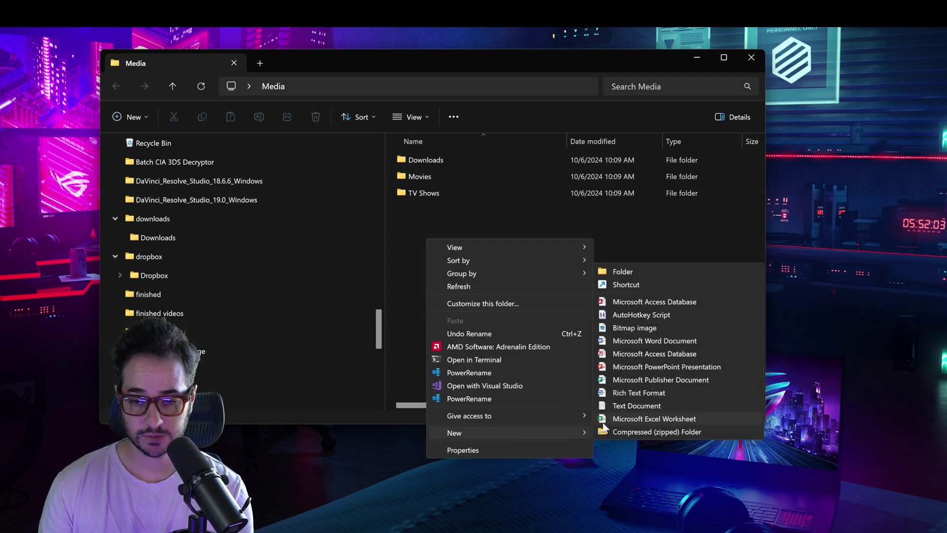
left_click(642, 271)
type("Music")
key("Return")
left_click(623, 297)
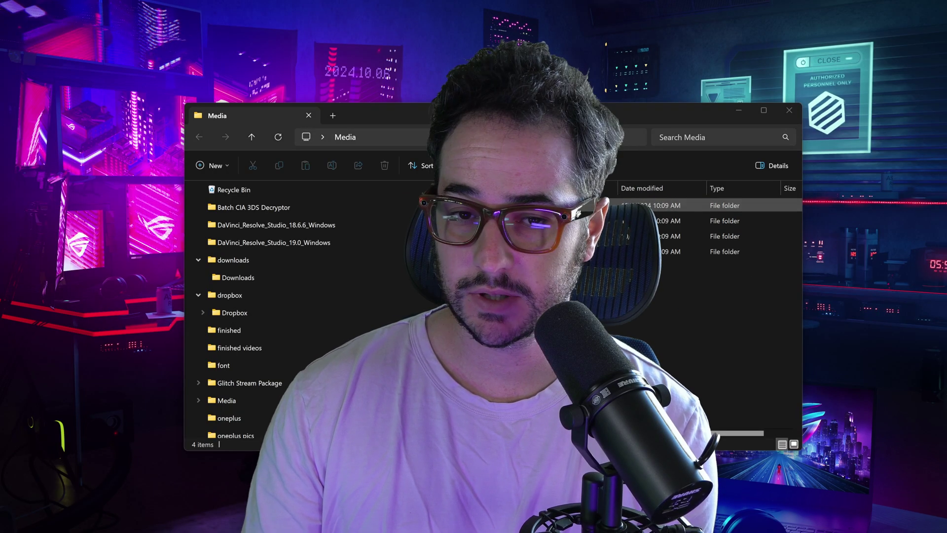
Step: Select the Downloads folder, move qBittorrent into view and open Tools > Options
left_click(488, 205)
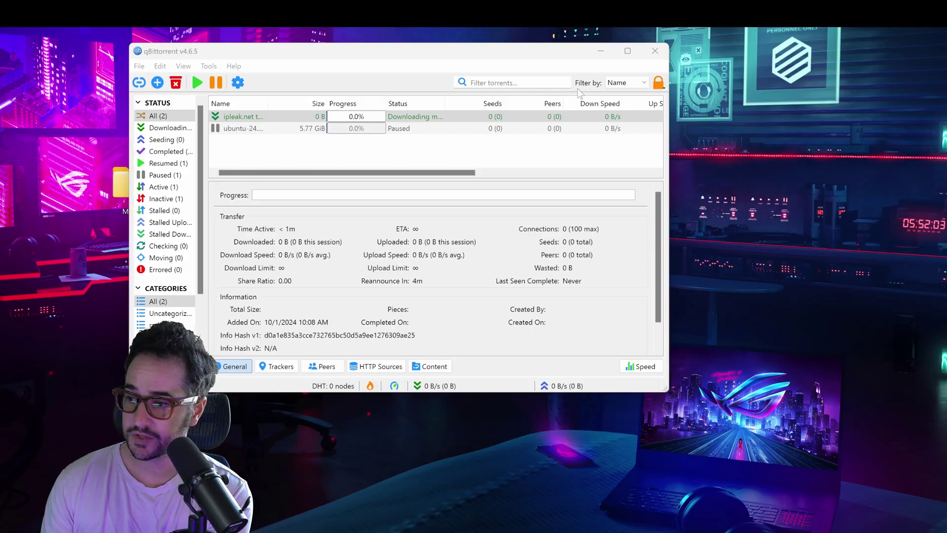
left_click_drag(466, 57, 586, 80)
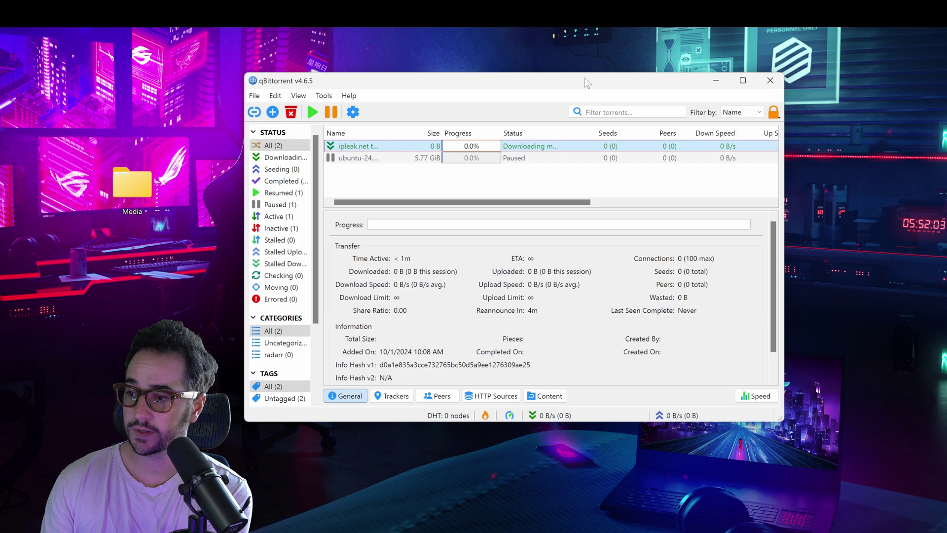
left_click(324, 95)
left_click(343, 142)
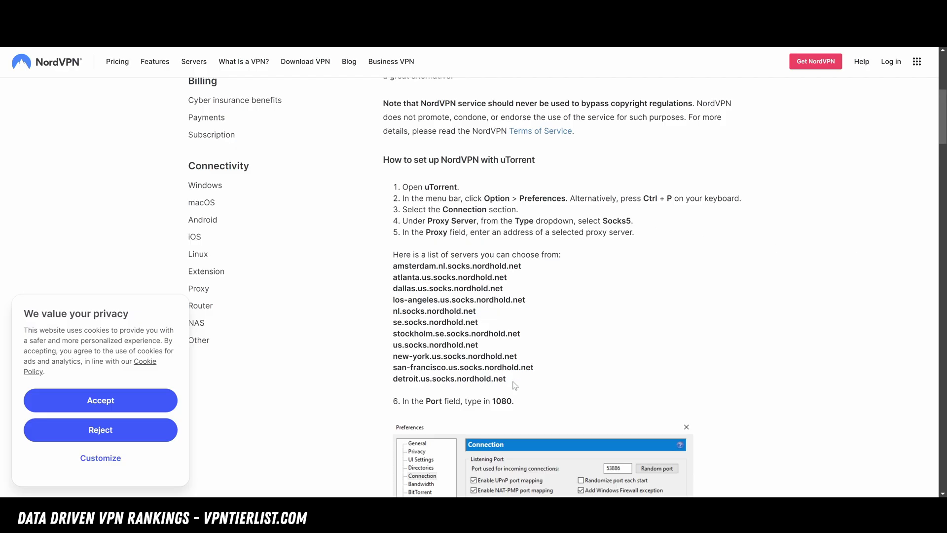
left_click_drag(513, 385, 386, 272)
scroll(617, 280, "down", 6)
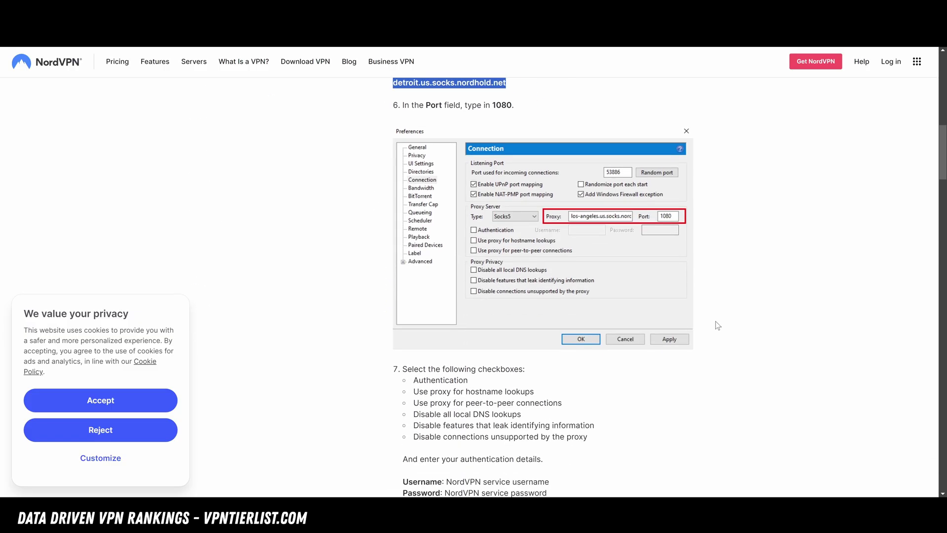
scroll(720, 326, "down", 5)
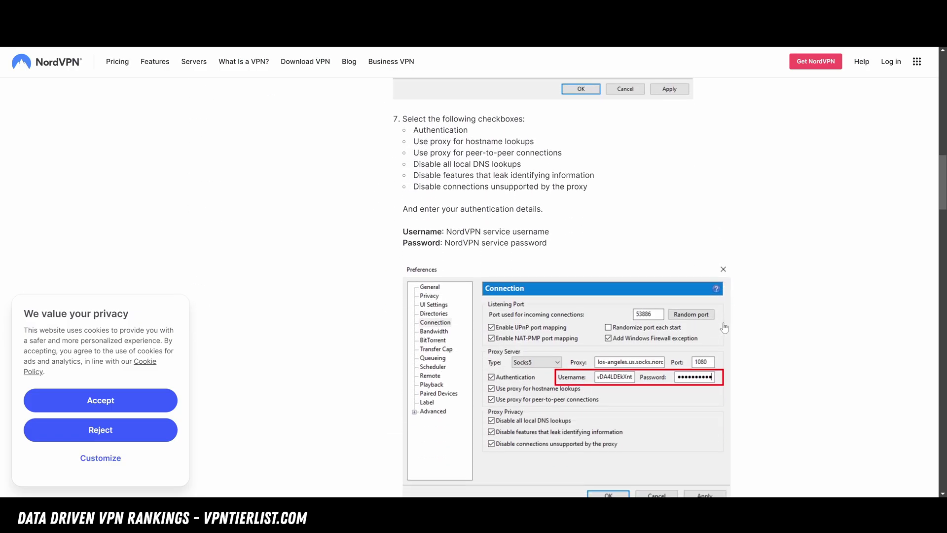
scroll(725, 327, "down", 8)
scroll(740, 328, "down", 7)
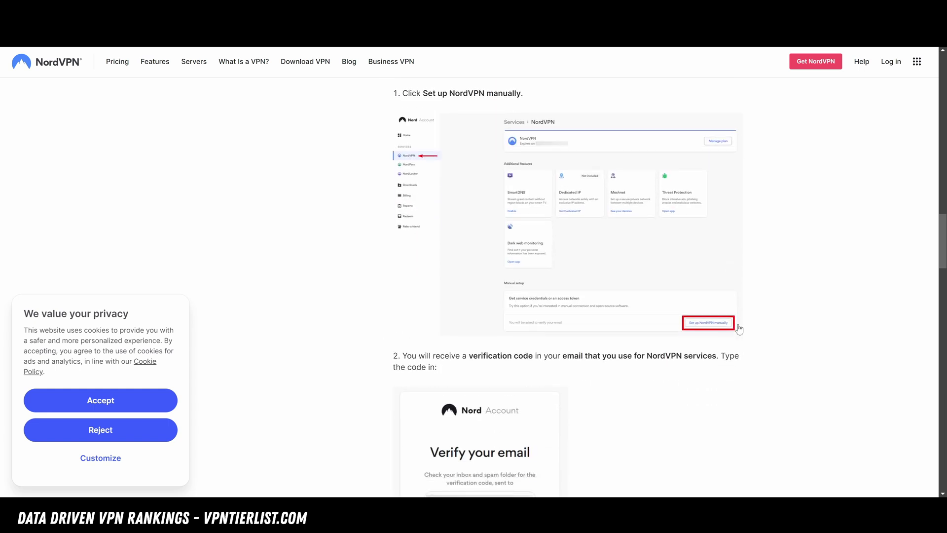
scroll(747, 328, "down", 4)
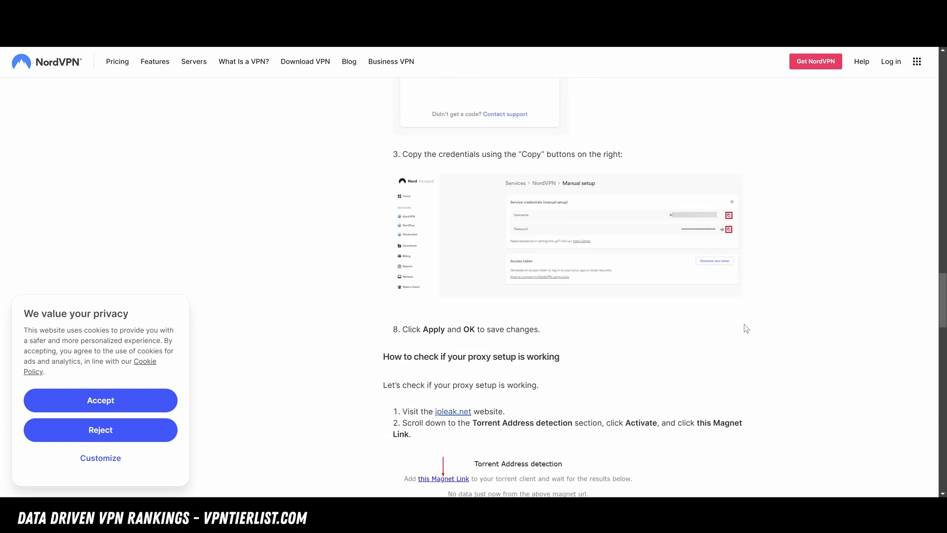
scroll(778, 331, "down", 4)
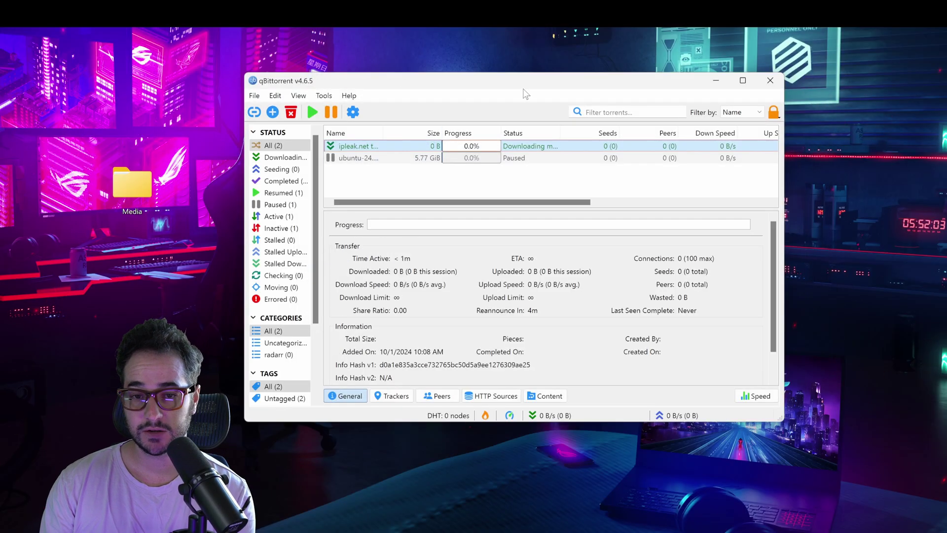
Step: Reposition the qBittorrent main window and open its Tools menu
left_click_drag(530, 85, 484, 88)
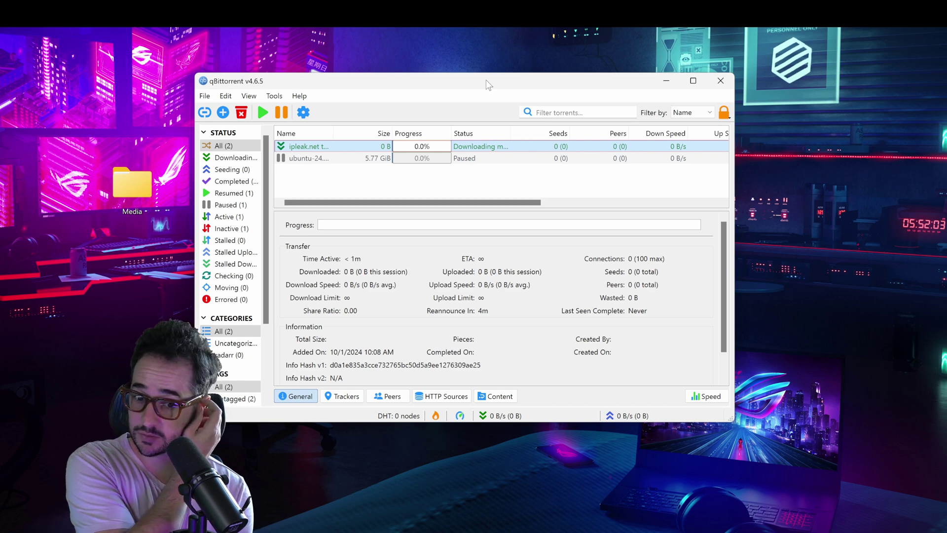
left_click_drag(487, 84, 381, 57)
left_click(367, 72)
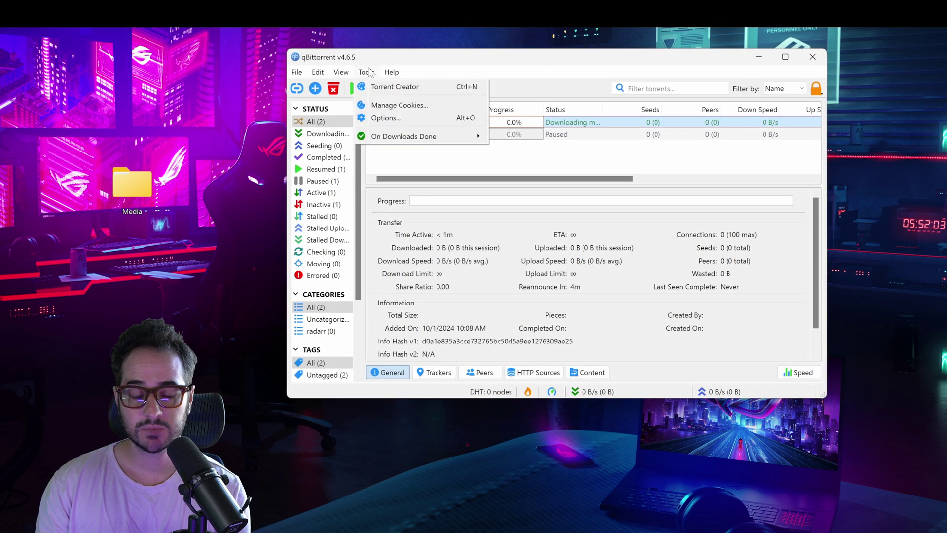
left_click(382, 119)
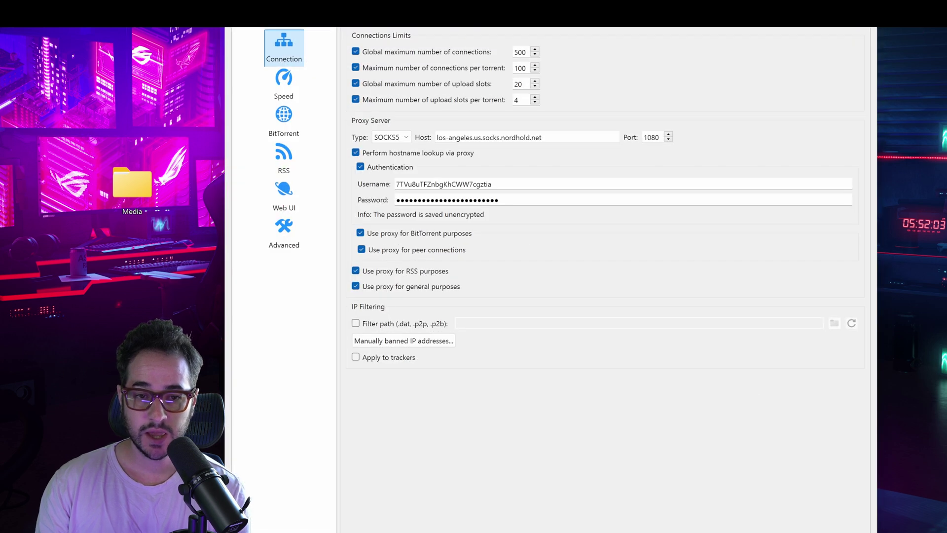
key("Up")
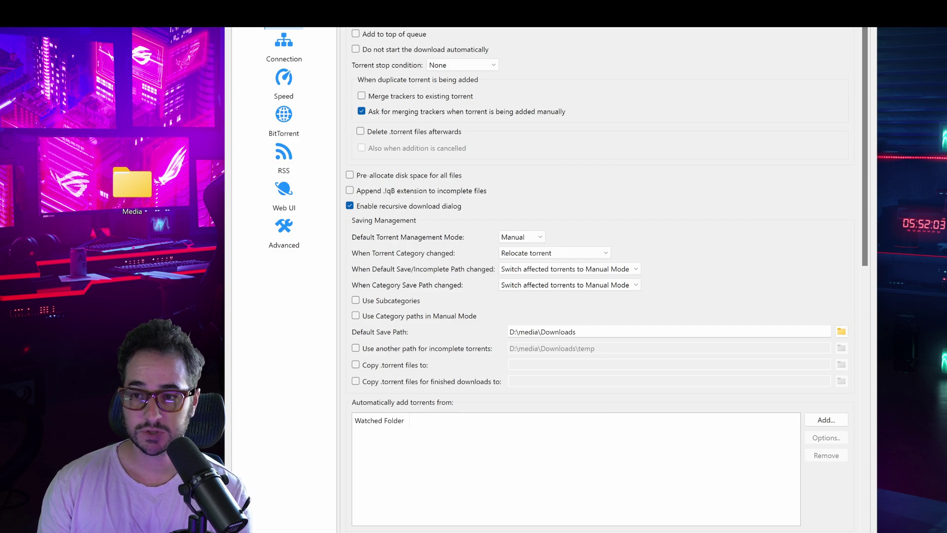
key("Escape")
left_click_drag(713, 60, 680, 89)
double_click(142, 186)
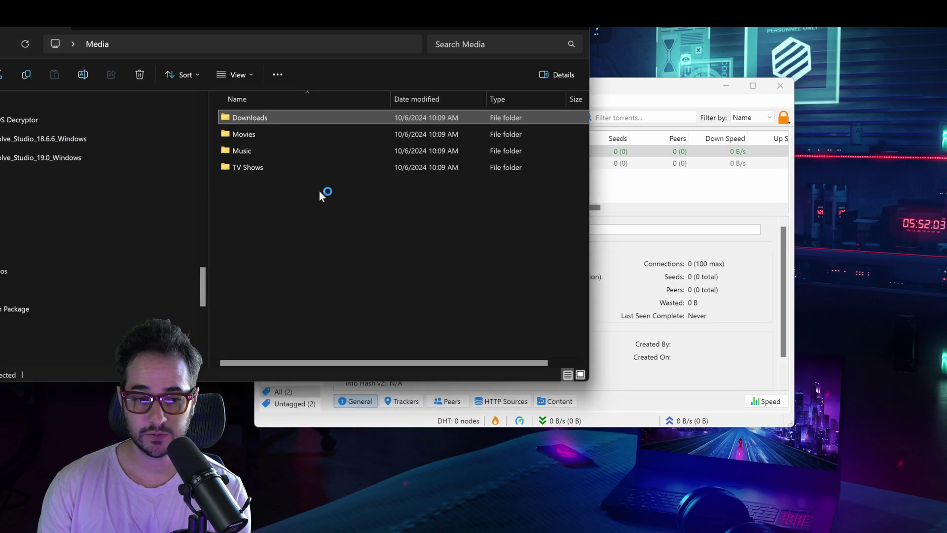
key("alt+F4")
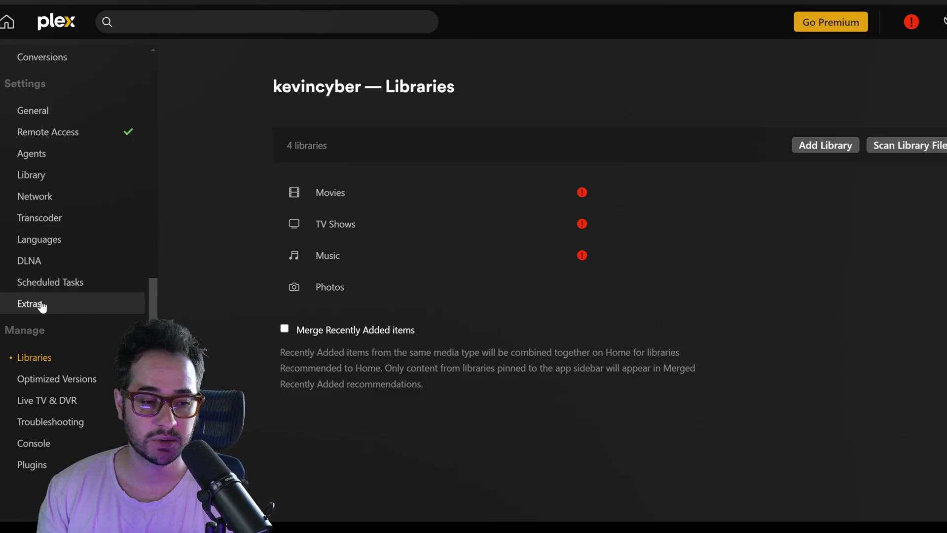
Step: Scroll the Plex settings sidebar up and down to find Manage > Libraries
scroll(52, 283, "up", 4)
scroll(52, 283, "up", 5)
scroll(76, 268, "down", 9)
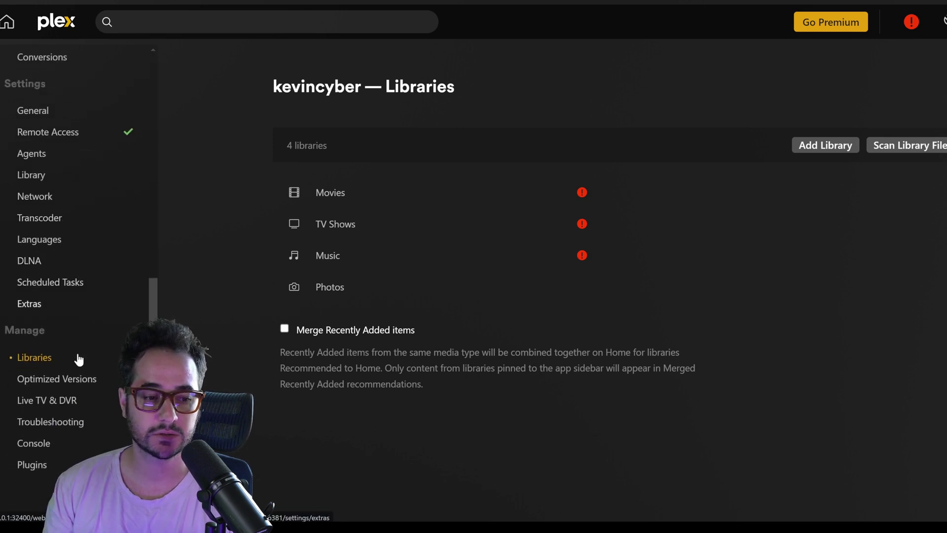
scroll(103, 338, "up", 9)
scroll(101, 327, "down", 9)
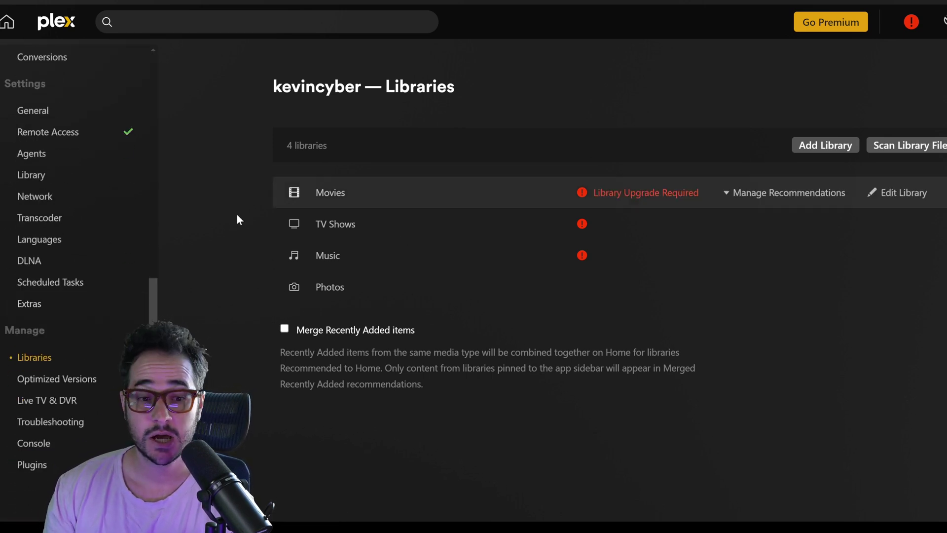
Step: Start a new library of type Movies and open its folder browser
left_click(840, 148)
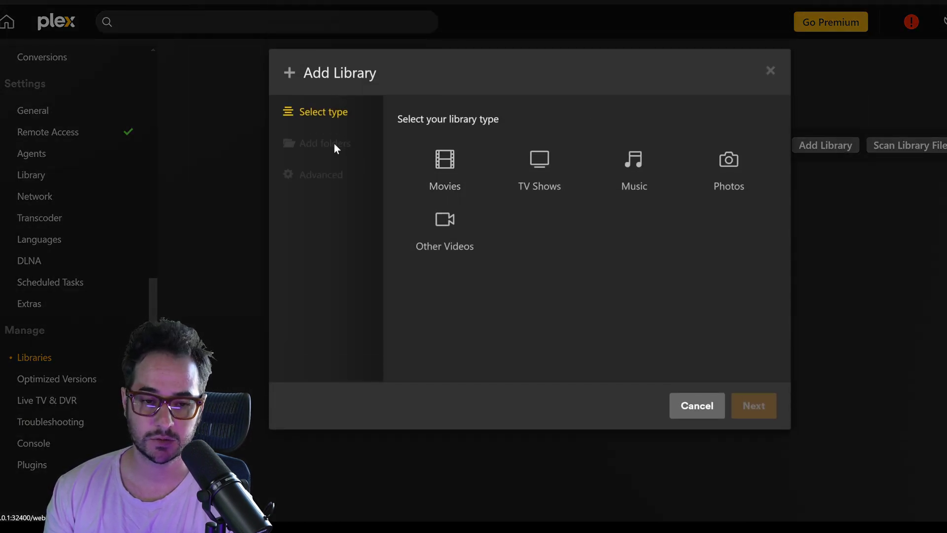
left_click(442, 173)
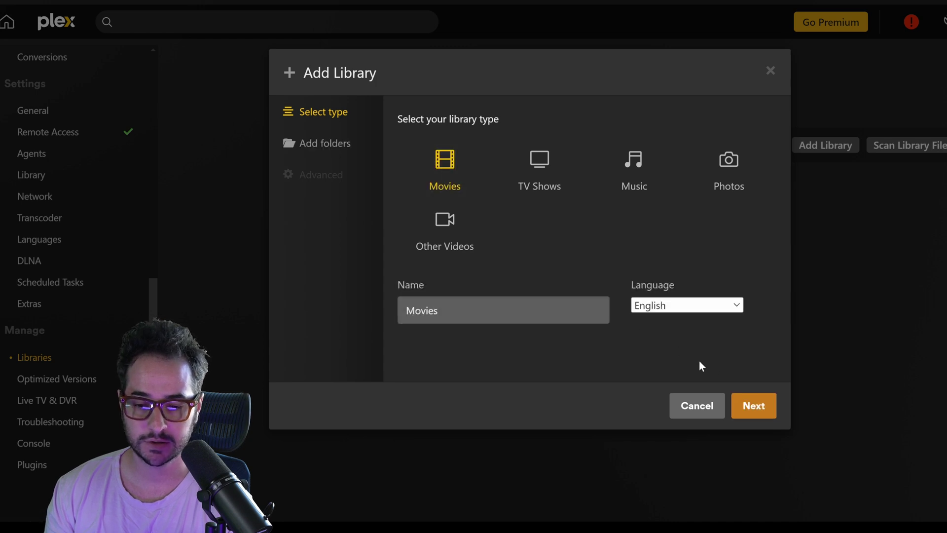
left_click(752, 404)
left_click(601, 153)
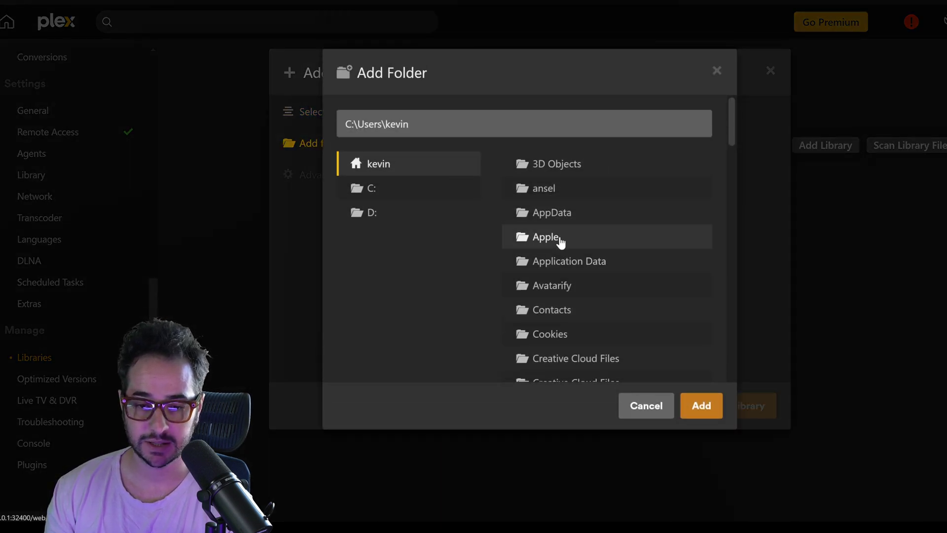
scroll(560, 242, "down", 2)
scroll(584, 245, "up", 2)
left_click(410, 193)
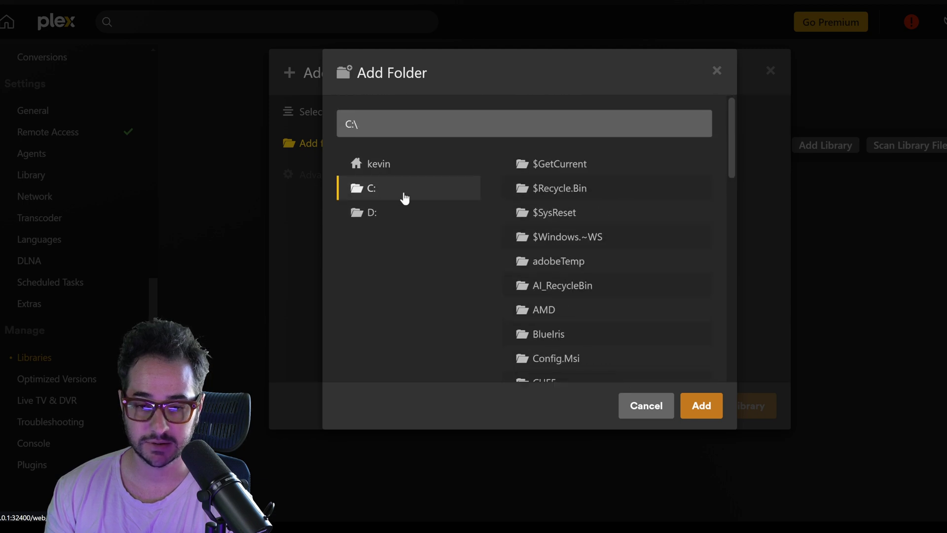
Step: Copy the Desktop Media folder path from File Explorer and paste it as the library folder
key("alt+Tab")
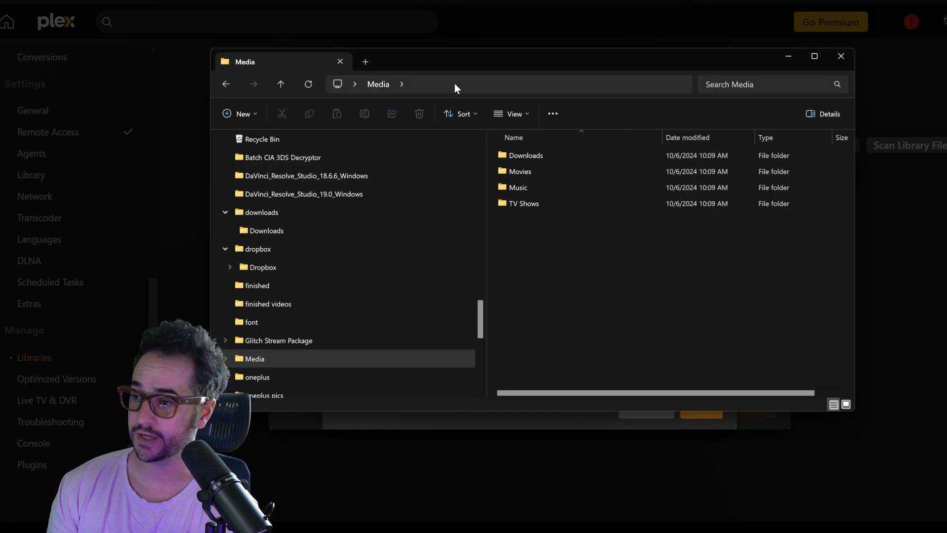
right_click(461, 84)
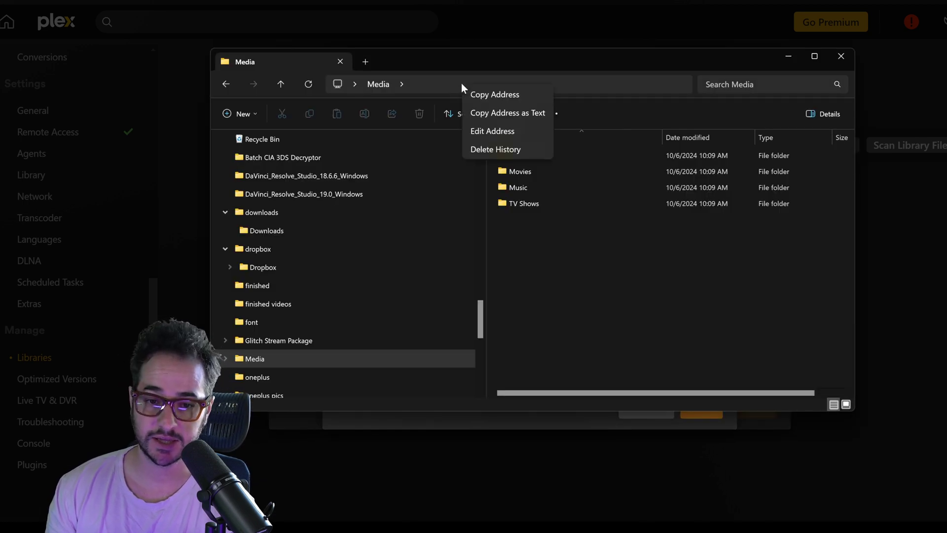
left_click(520, 96)
left_click(646, 40)
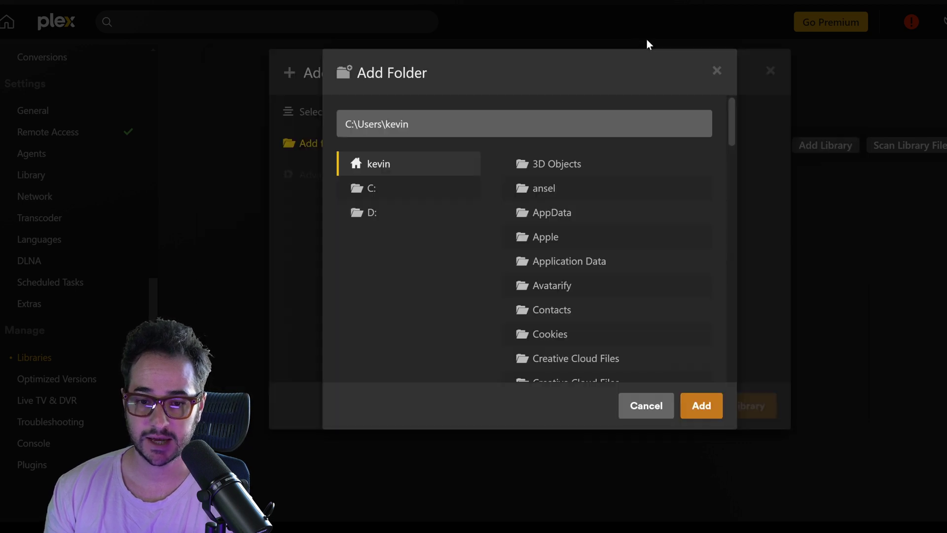
left_click(409, 124)
key("ctrl+a")
key("ctrl+v")
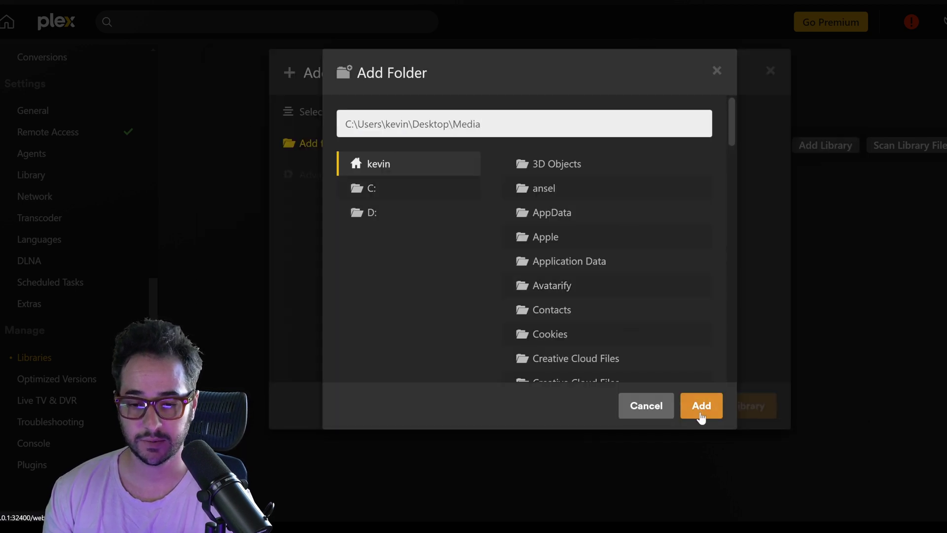
left_click(700, 407)
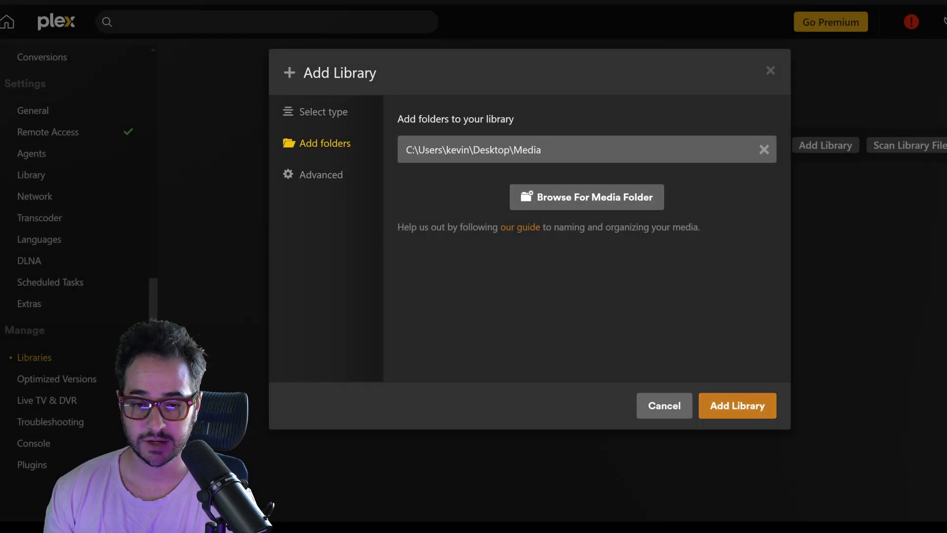
Step: Append \Movies to the folder path and add the Movies library
left_click(542, 149)
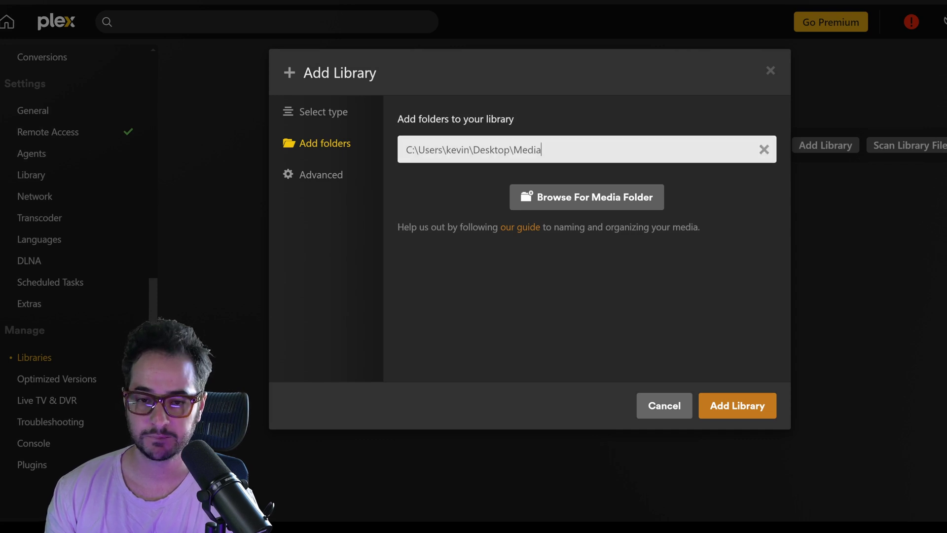
type("\\Movies")
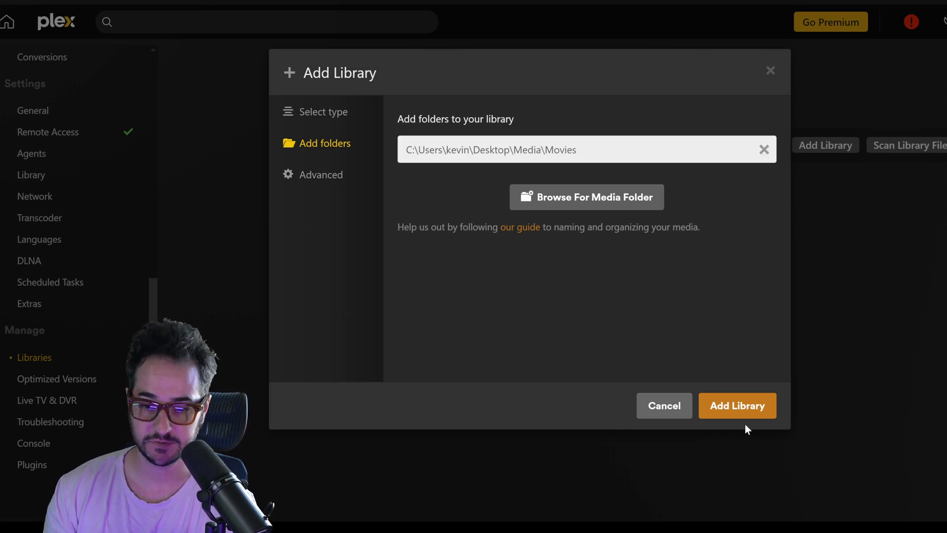
left_click(749, 410)
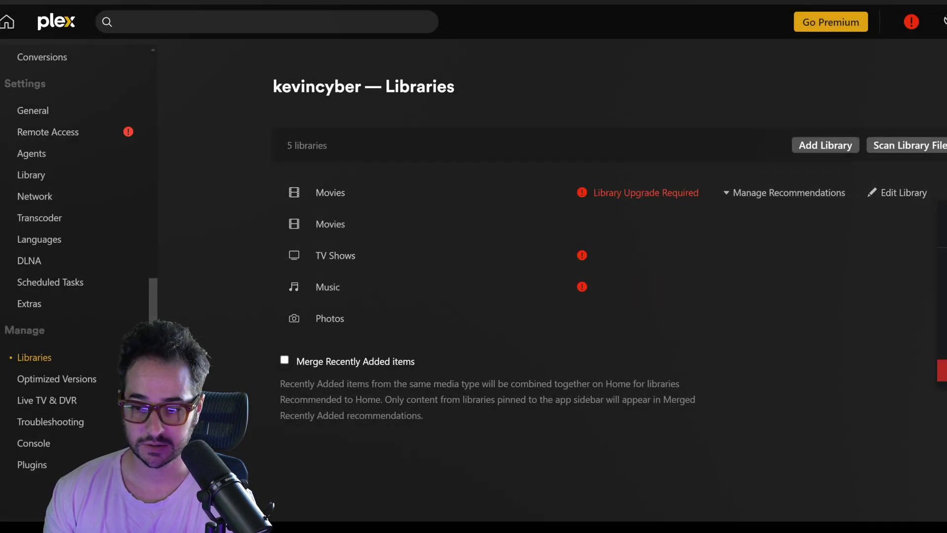
Step: Delete the old Movies and TV Shows libraries, ticking the confirmation each time
left_click(942, 224)
left_click(380, 285)
left_click(631, 339)
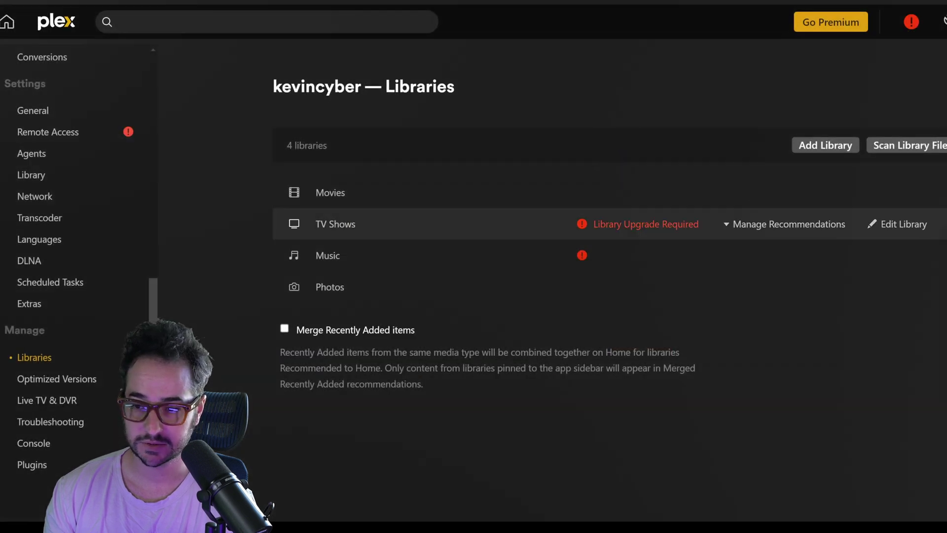
left_click(942, 225)
left_click(379, 285)
left_click(634, 339)
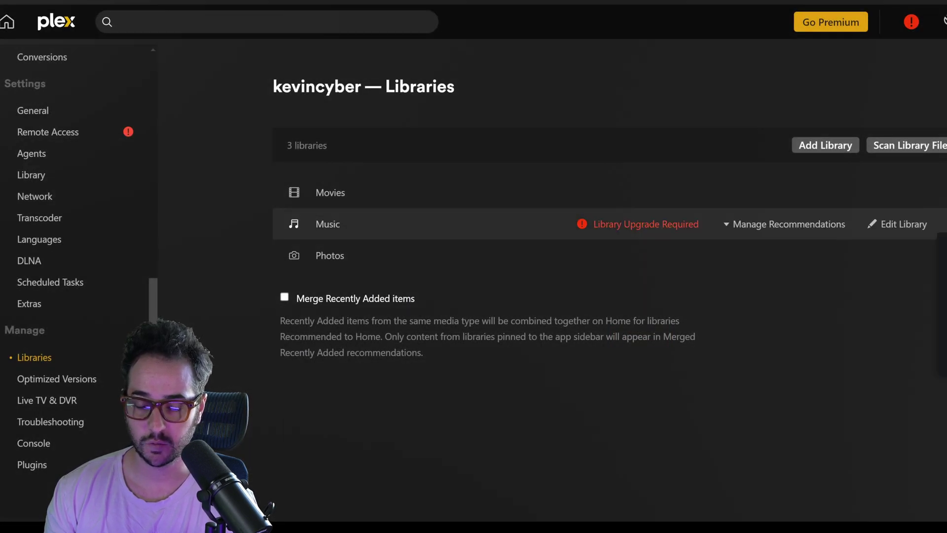
Step: Delete the Music and Photos libraries
left_click(942, 225)
left_click(645, 343)
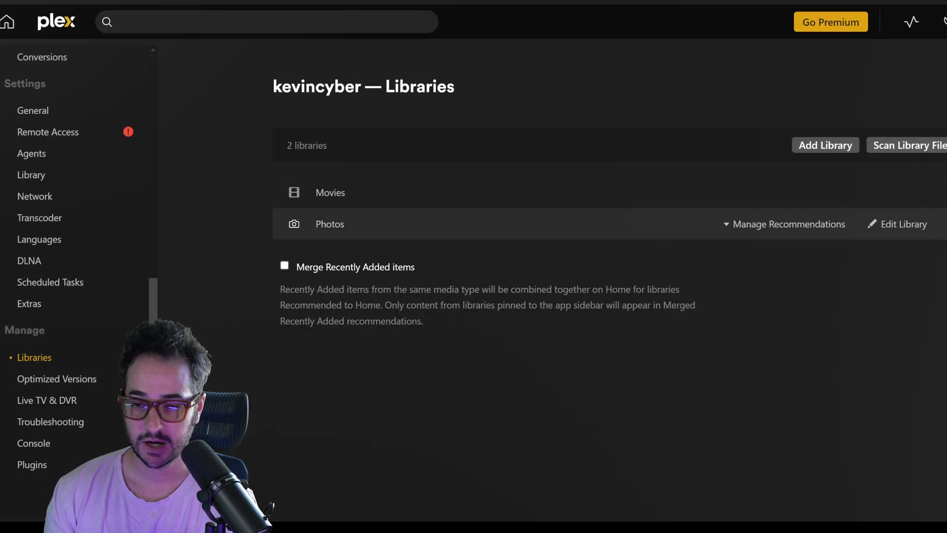
left_click(942, 225)
key("Return")
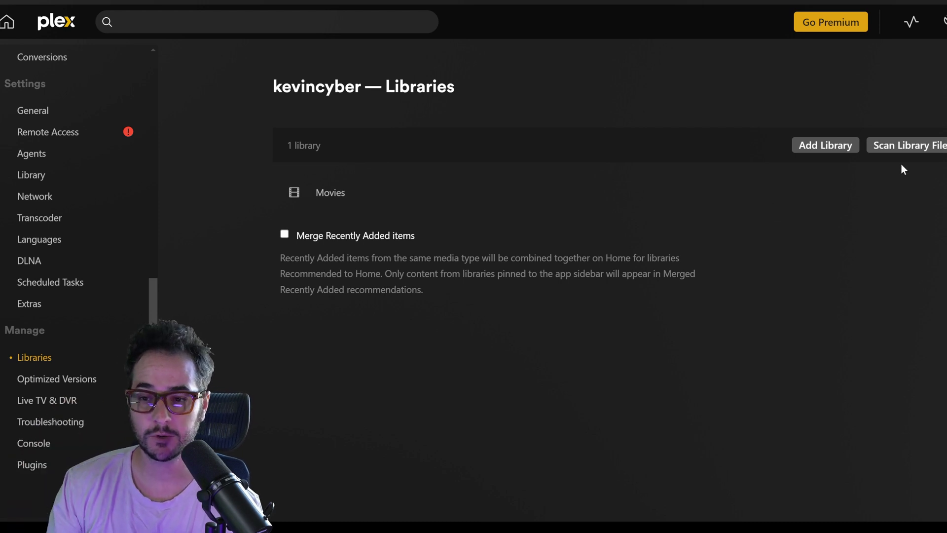
Step: In File Explorer, confirm the Media > Downloads and Media > Movies folders are empty
mouse_move(491, 527)
left_click(492, 473)
double_click(560, 154)
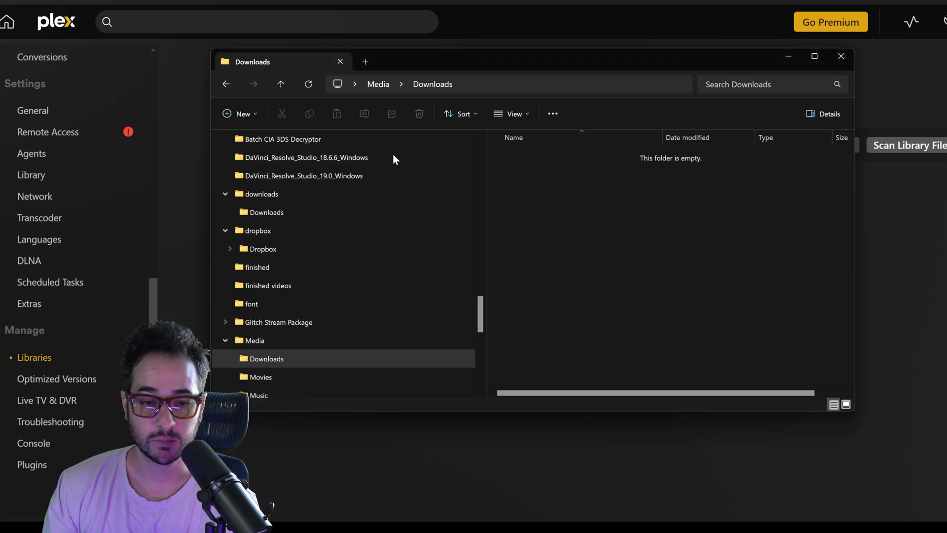
left_click(226, 84)
left_click(529, 173)
double_click(530, 176)
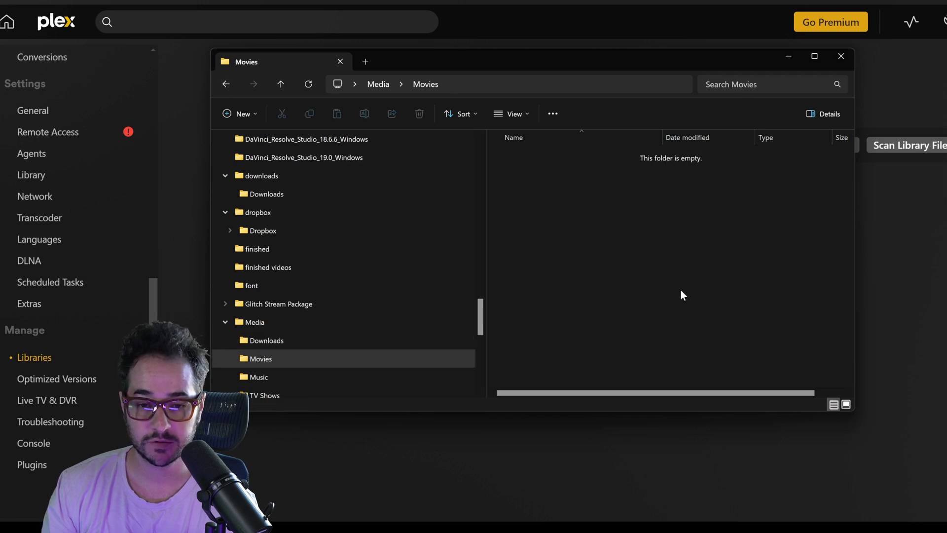
left_click(230, 84)
Step: Move the Explorer window aside to bring Plex back into view
left_click_drag(508, 57, 502, 236)
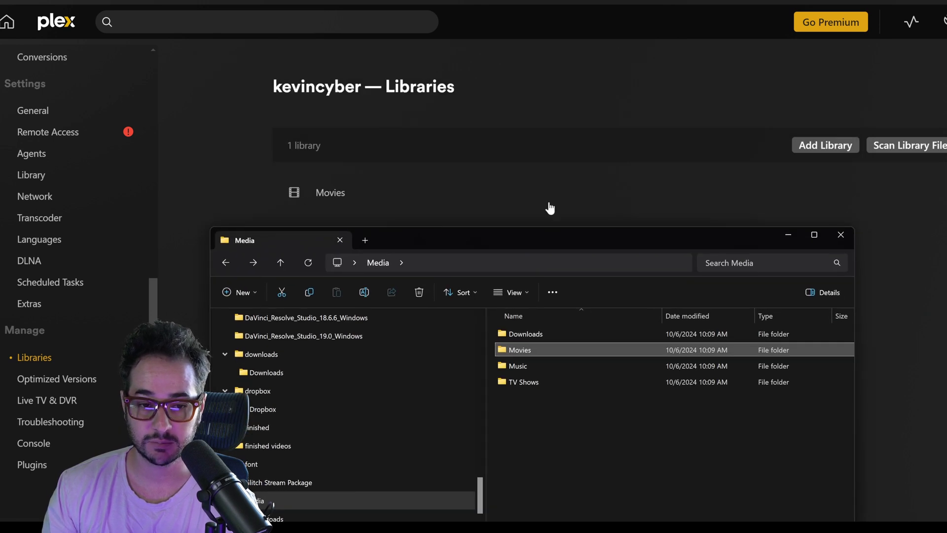
left_click_drag(614, 239, 615, 124)
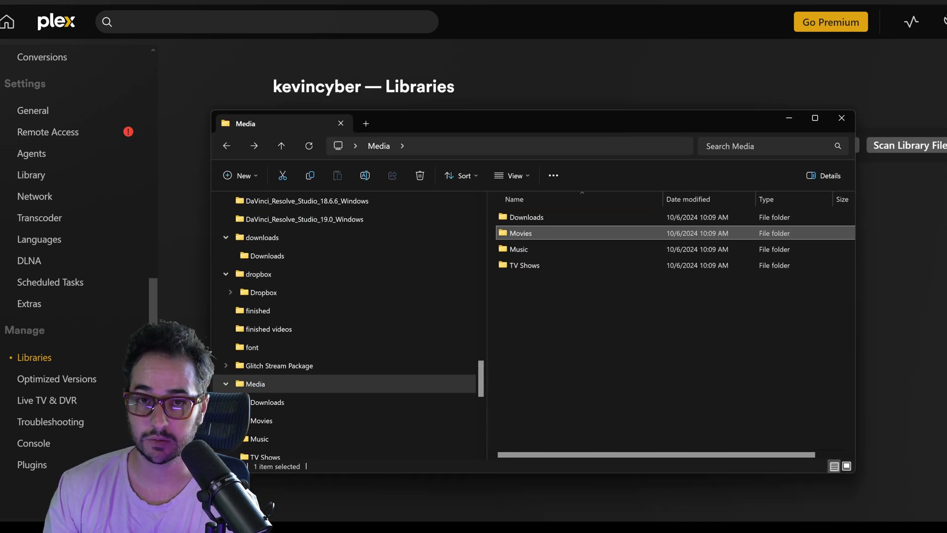
key("alt+Tab")
Step: Add a new TV Shows library in Plex with its folder
left_click(822, 144)
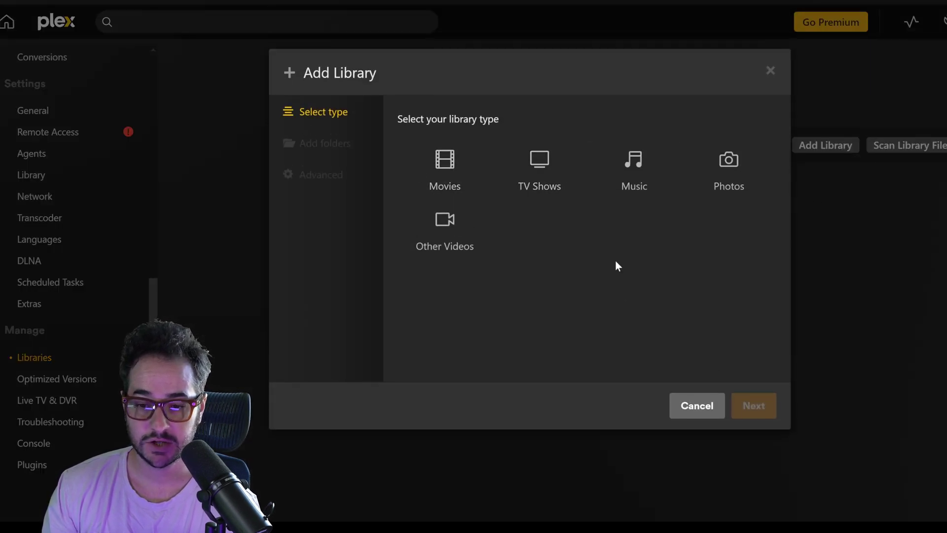
left_click(540, 170)
left_click(754, 405)
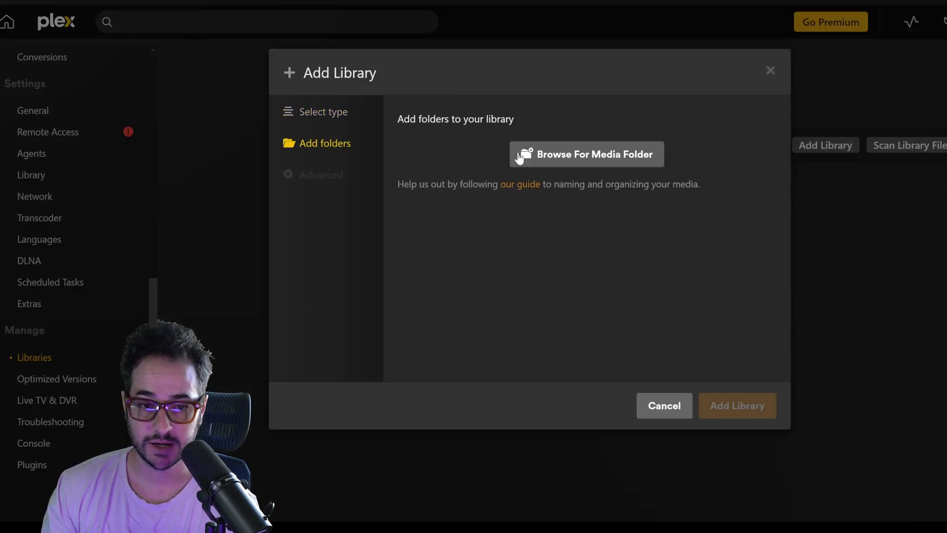
left_click(737, 405)
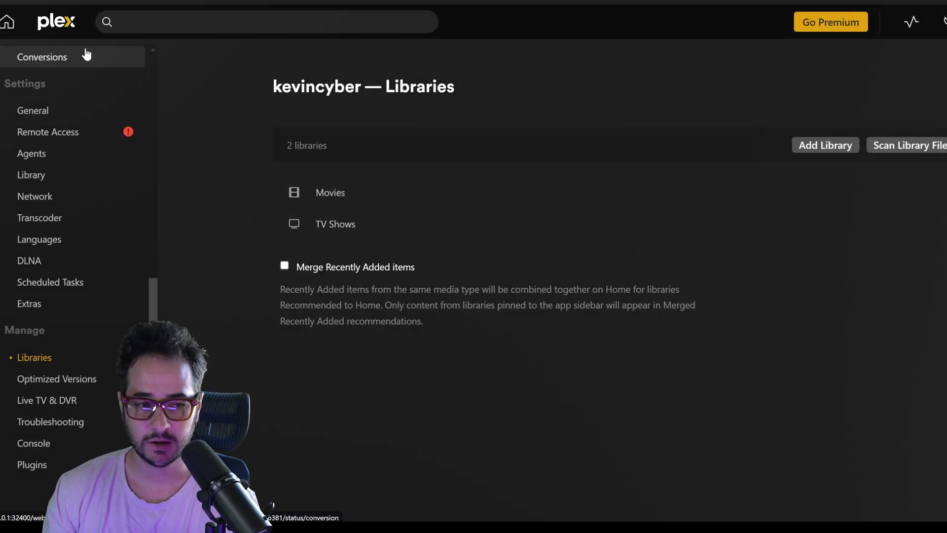
Step: Return to the Plex home page showing Movies and TV Shows libraries
scroll(106, 171, "up", 2)
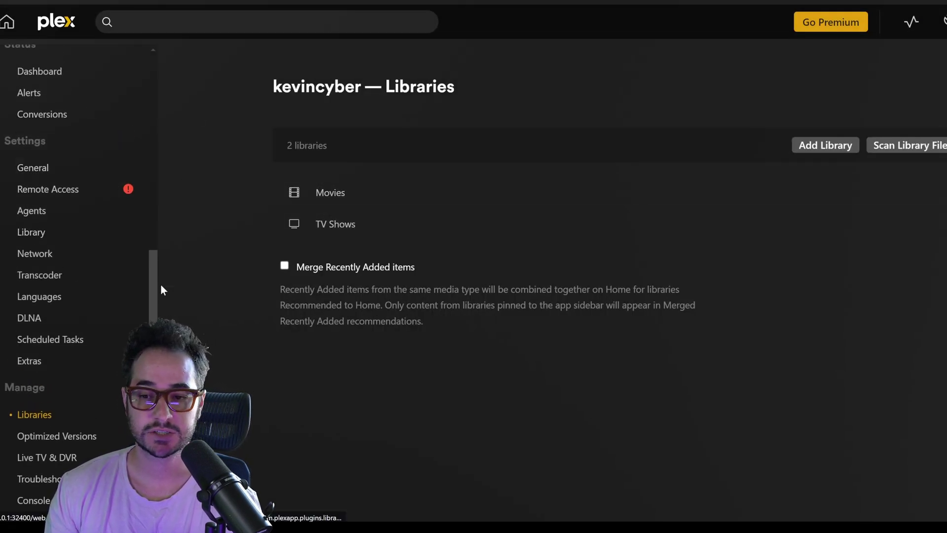
scroll(151, 291, "up", 2)
left_click(7, 21)
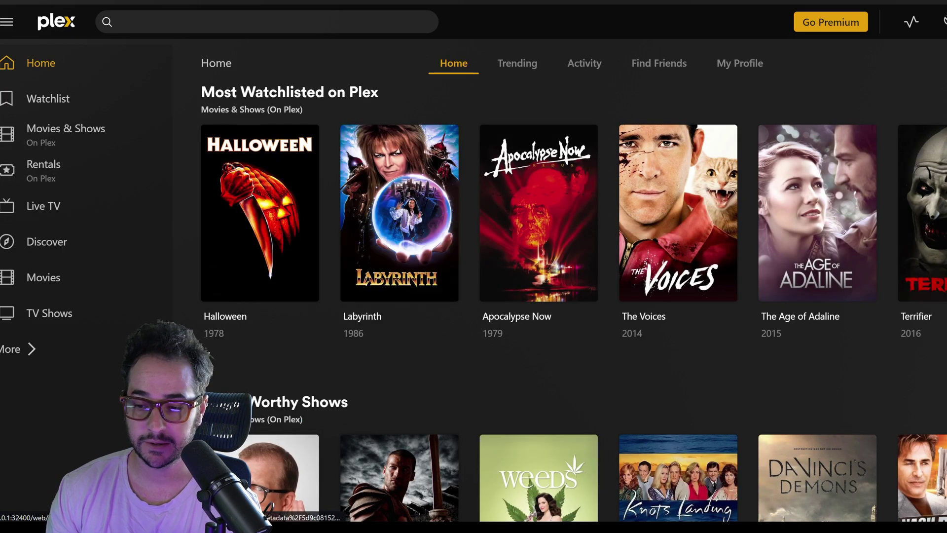
Step: Open the Plex server's tray menu to reach its Library settings
right_click(914, 433)
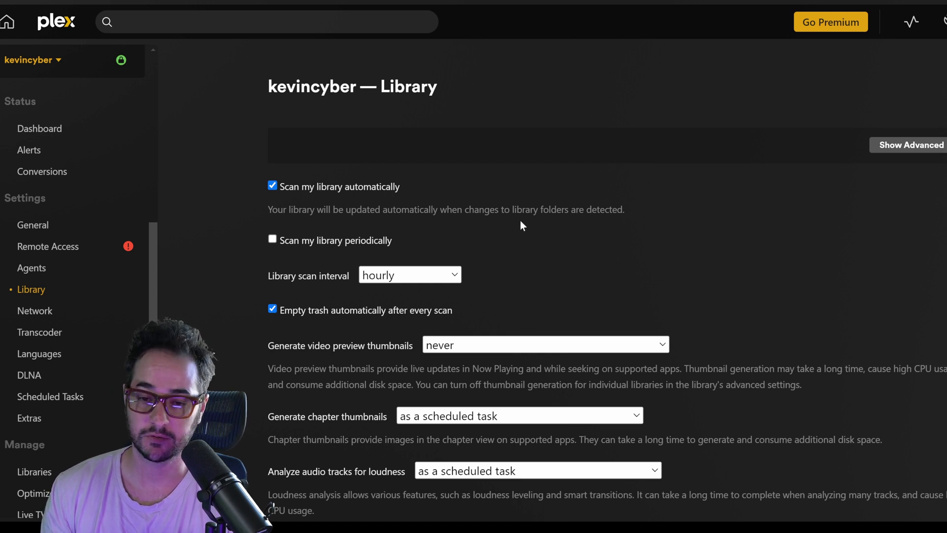
Step: Scroll past Save Changes in the Library settings, then open the Live TV & DVR page
scroll(523, 222, "down", 2)
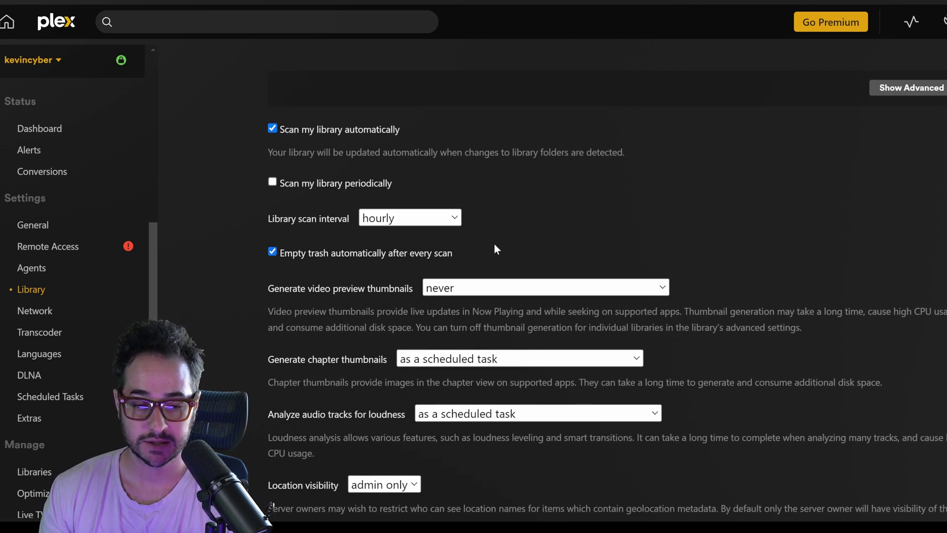
scroll(523, 220, "down", 2)
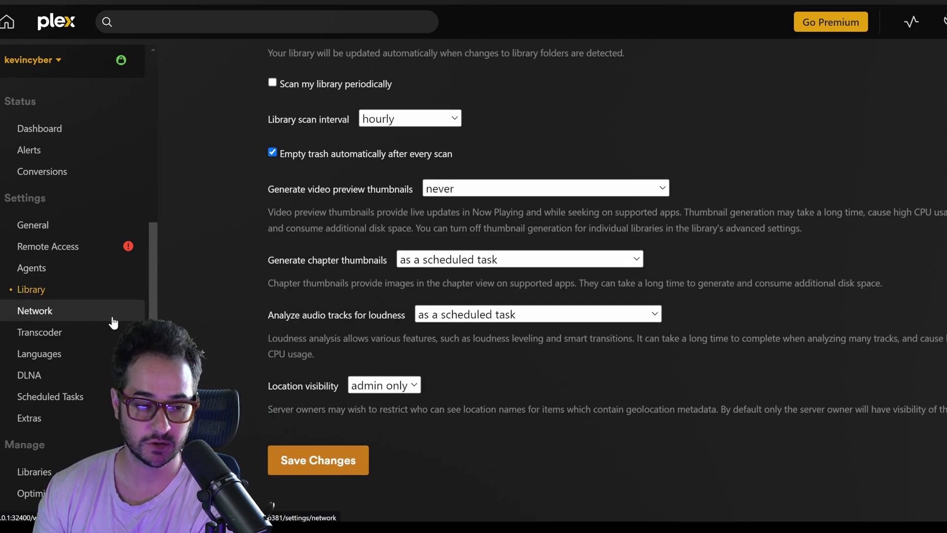
scroll(104, 357, "down", 2)
left_click(47, 400)
key("alt+Tab")
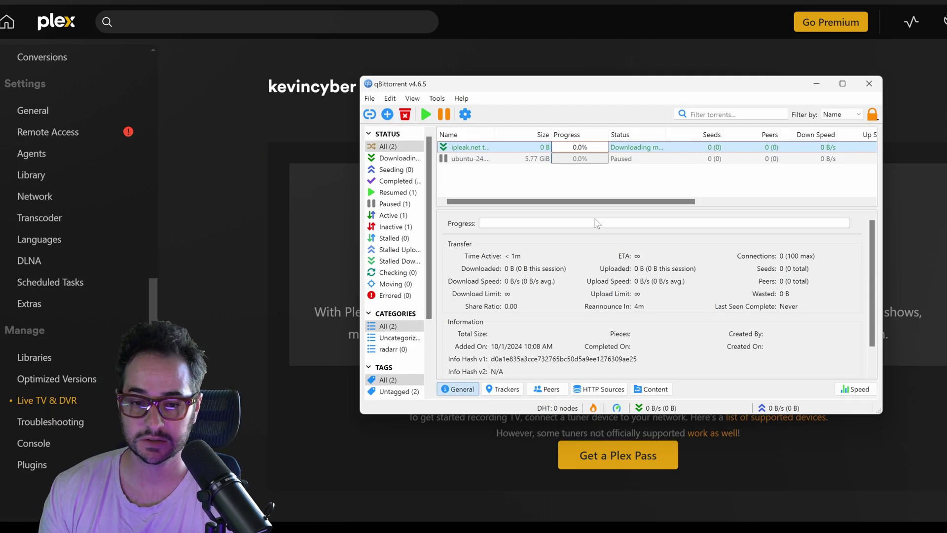